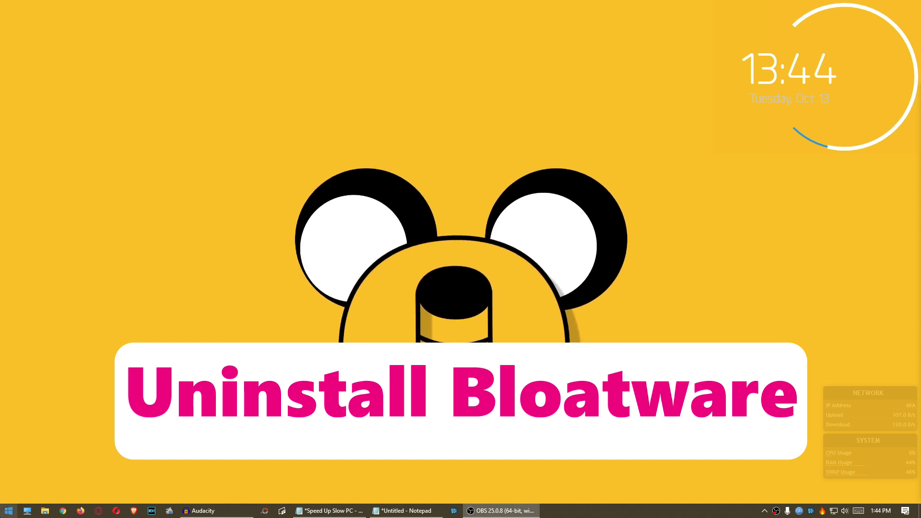
Step: Look through the installed apps in the Start menu and view the uninstall option for Calculator
{"action": "left_click", "coordinate": [8, 511]}
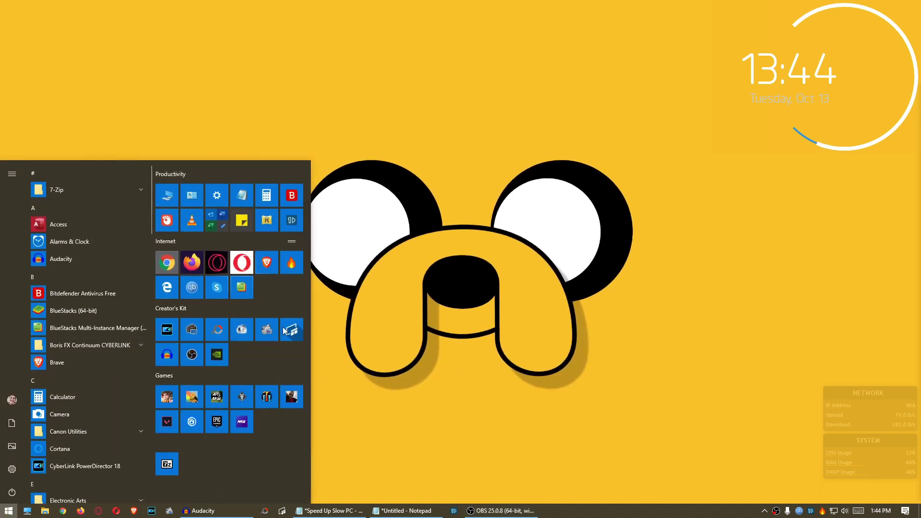
{"action": "scroll", "coordinate": [116, 340], "scroll_direction": "down", "scroll_amount": 2}
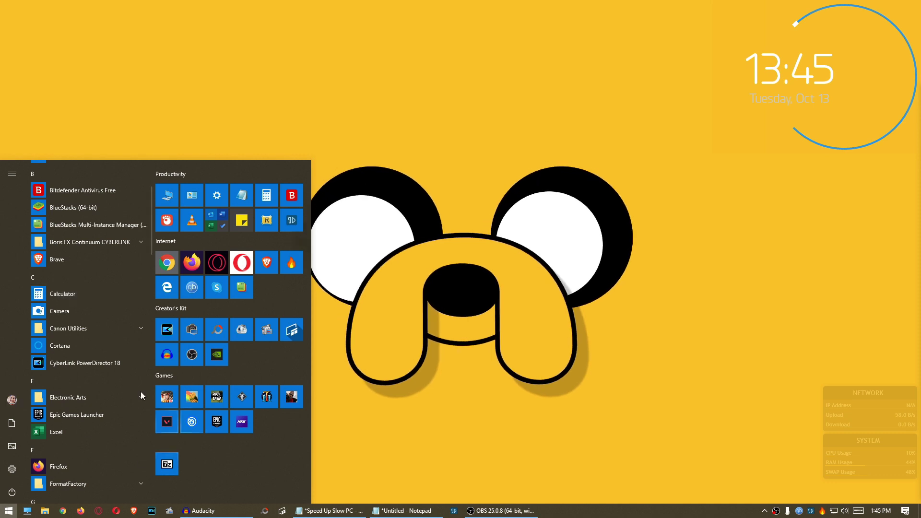
{"action": "right_click", "coordinate": [63, 294]}
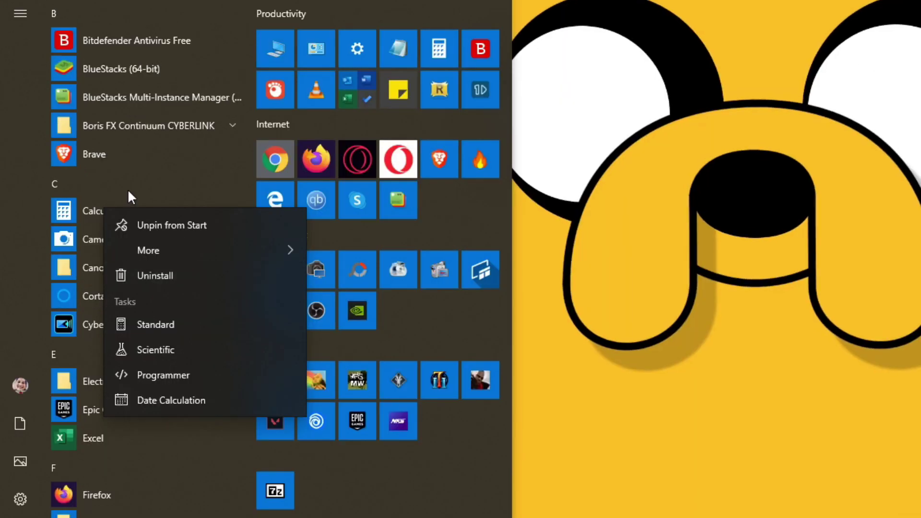
{"action": "left_click", "coordinate": [169, 264]}
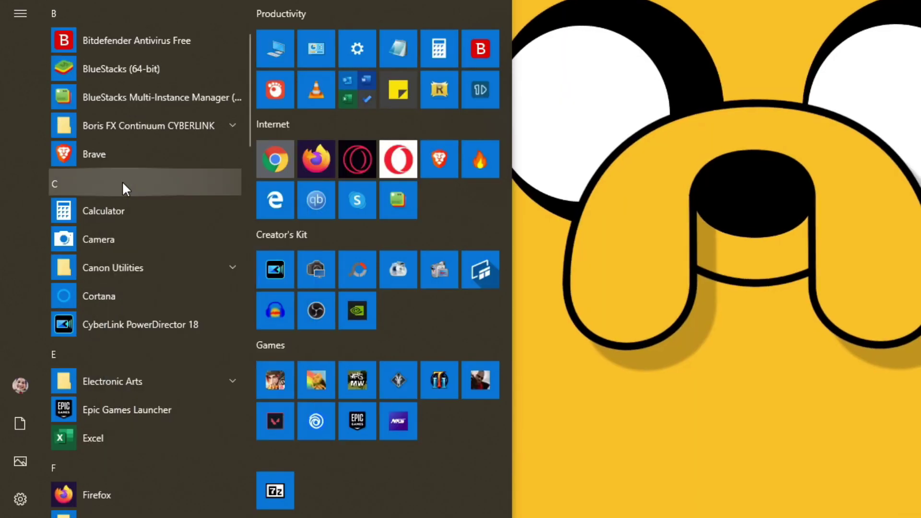
{"action": "scroll", "coordinate": [144, 279], "scroll_direction": "down", "scroll_amount": 20}
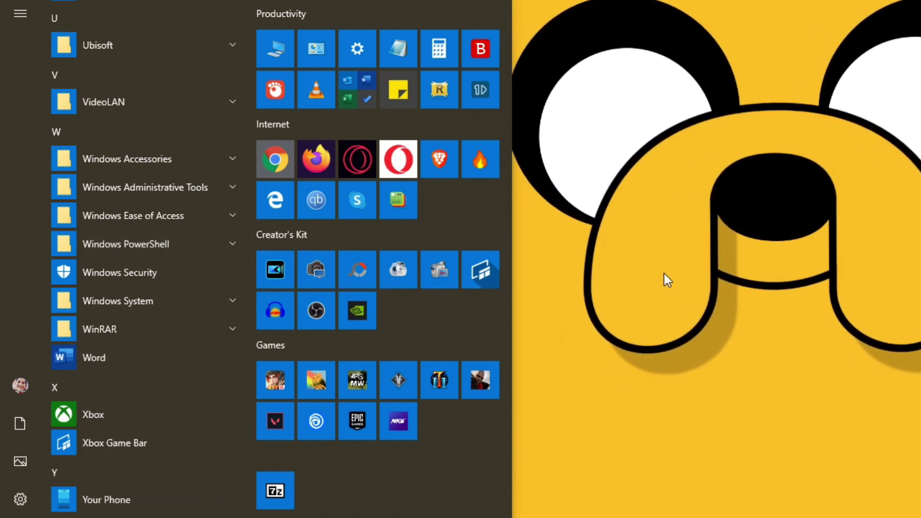
{"action": "left_click", "coordinate": [708, 215]}
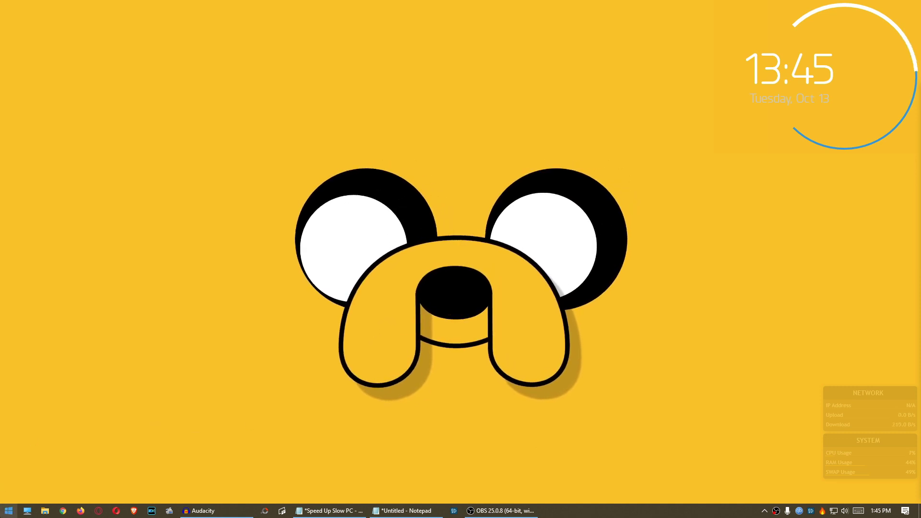
Step: Open Windows PowerShell with administrator rights
{"action": "right_click", "coordinate": [8, 511]}
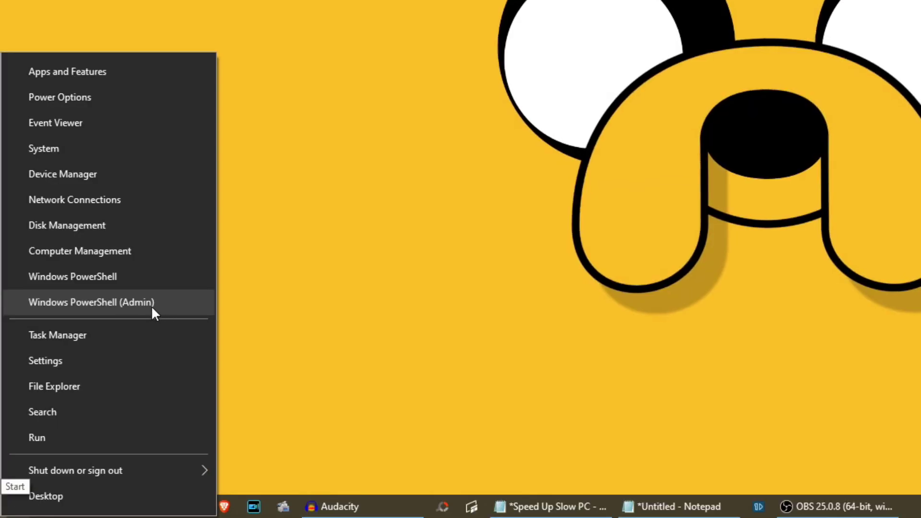
{"action": "left_click", "coordinate": [434, 210]}
{"action": "right_click", "coordinate": [11, 507]}
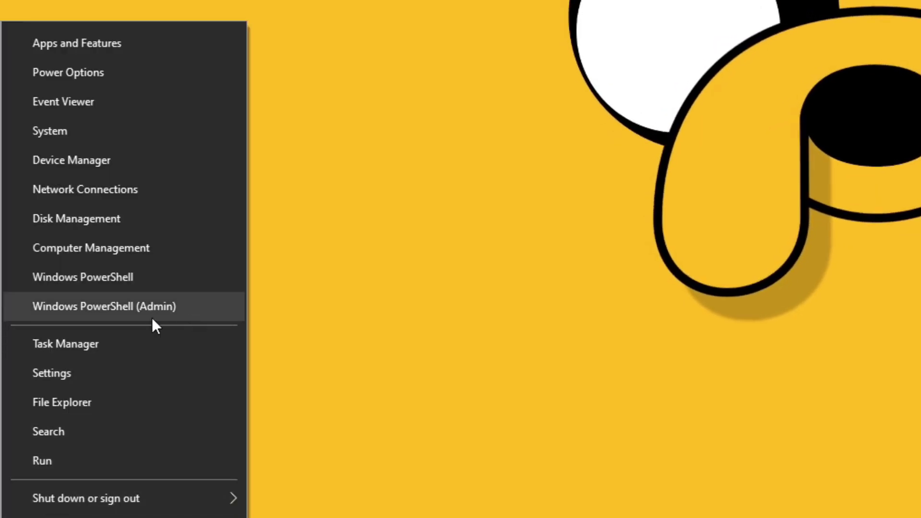
{"action": "left_click", "coordinate": [163, 310]}
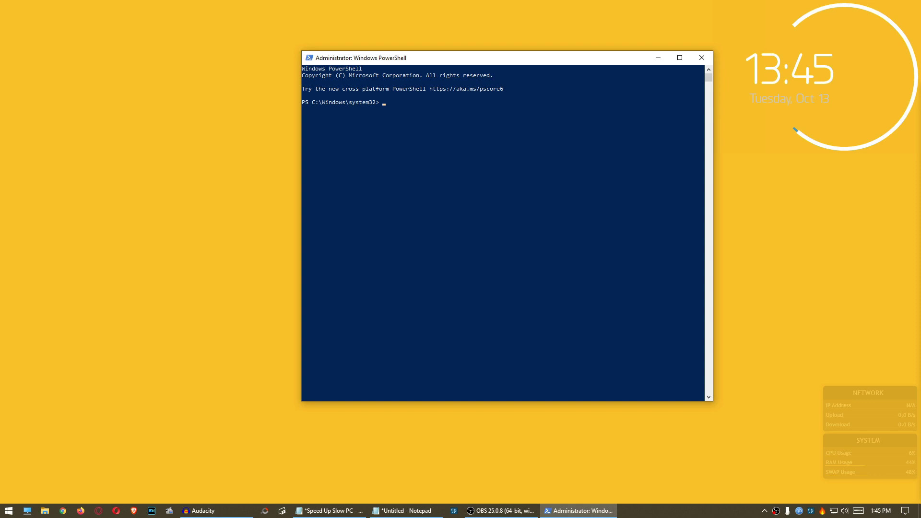
Step: Bring up the untitled Notepad note and copy the debloat script command from it
{"action": "left_click", "coordinate": [405, 510]}
{"action": "left_click_drag", "start_coordinate": [859, 149], "coordinate": [582, 146]}
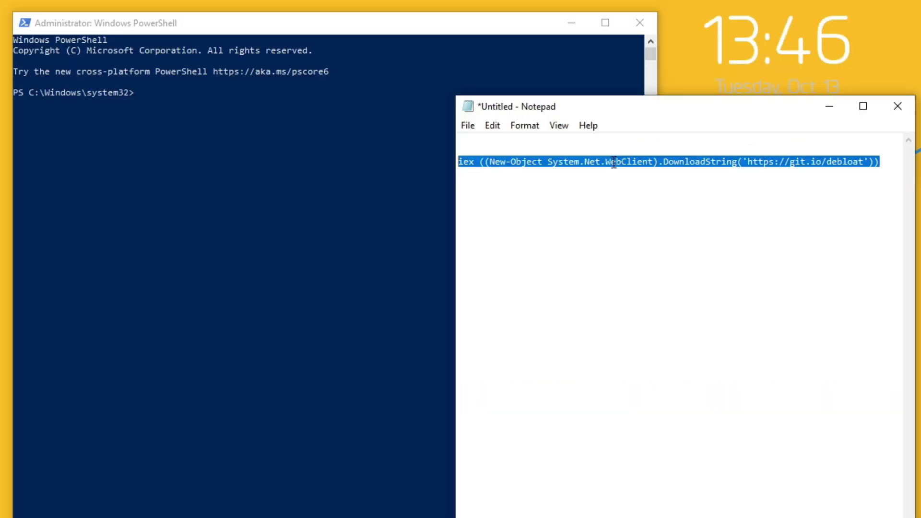
{"action": "right_click", "coordinate": [613, 162]}
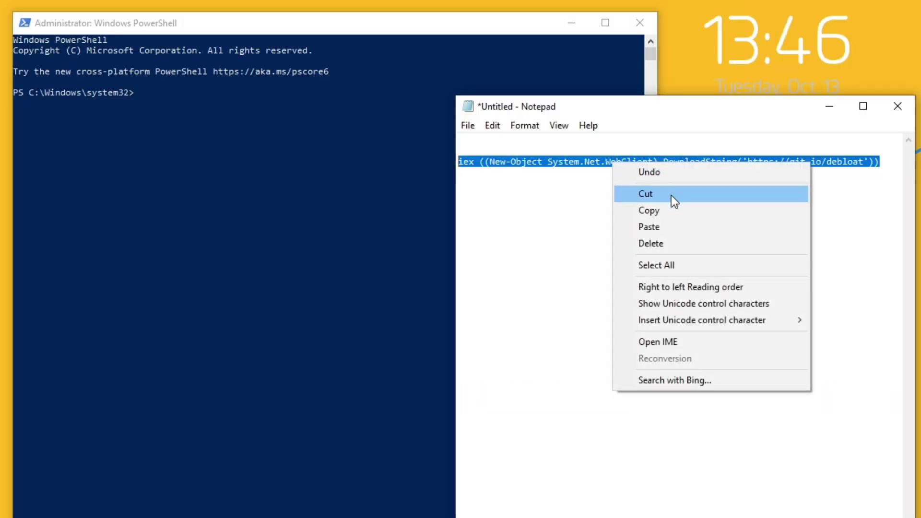
{"action": "left_click", "coordinate": [669, 210]}
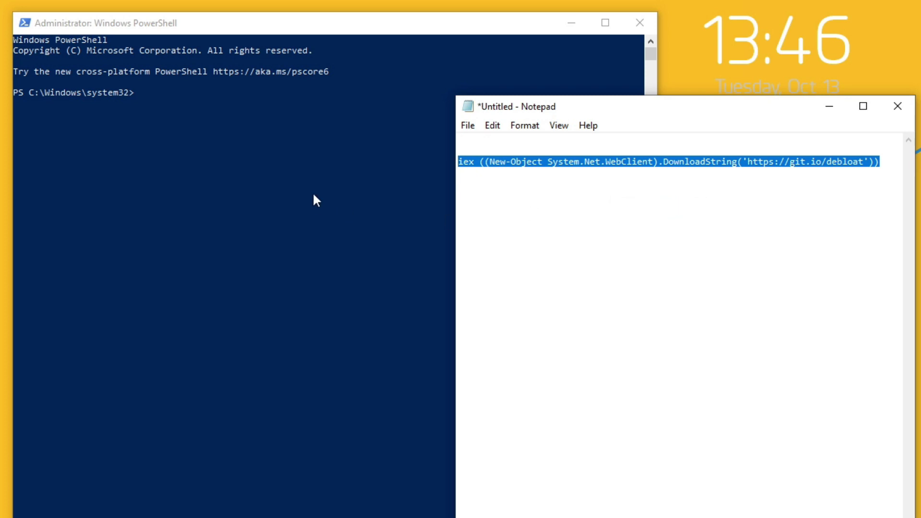
Step: Run the command powershell at the administrator prompt to start a PowerShell session
{"action": "left_click", "coordinate": [141, 92]}
{"action": "left_click", "coordinate": [139, 95]}
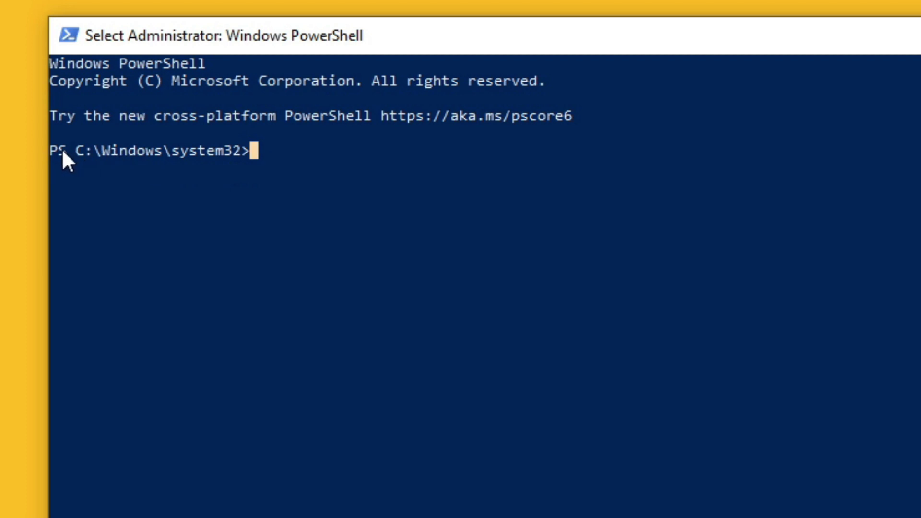
{"action": "left_click_drag", "start_coordinate": [21, 92], "coordinate": [13, 92]}
{"action": "left_click", "coordinate": [56, 153]}
{"action": "left_click", "coordinate": [258, 152]}
{"action": "left_click_drag", "start_coordinate": [62, 156], "coordinate": [41, 157]}
{"action": "left_click", "coordinate": [263, 158]}
{"action": "type", "text": "powershell"}
{"action": "key", "text": "Return"}
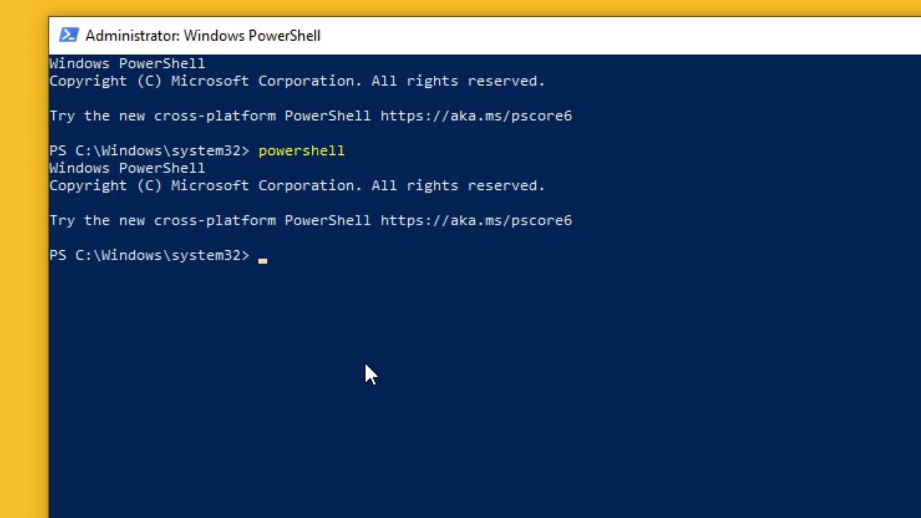
{"action": "double_click", "coordinate": [53, 257]}
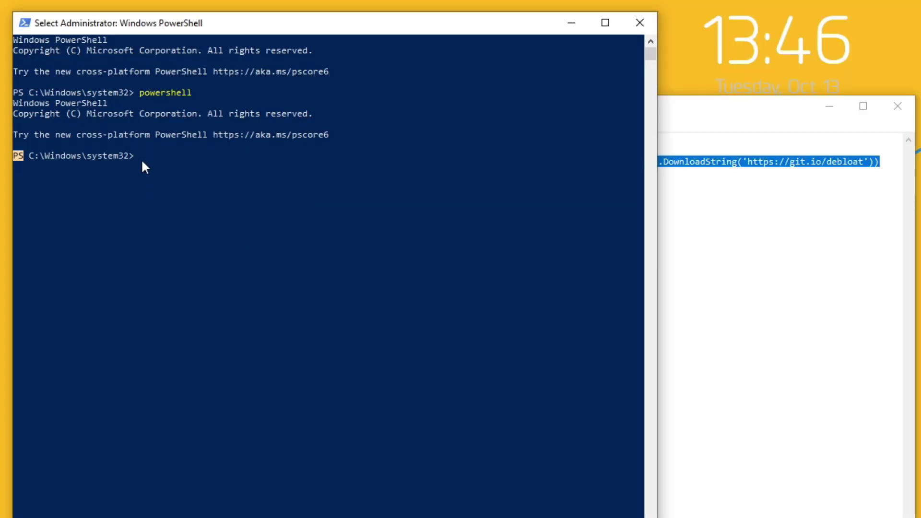
{"action": "left_click", "coordinate": [142, 156]}
{"action": "left_click", "coordinate": [692, 214]}
{"action": "left_click_drag", "start_coordinate": [879, 162], "coordinate": [448, 164]}
{"action": "right_click", "coordinate": [479, 165]}
{"action": "left_click", "coordinate": [515, 215]}
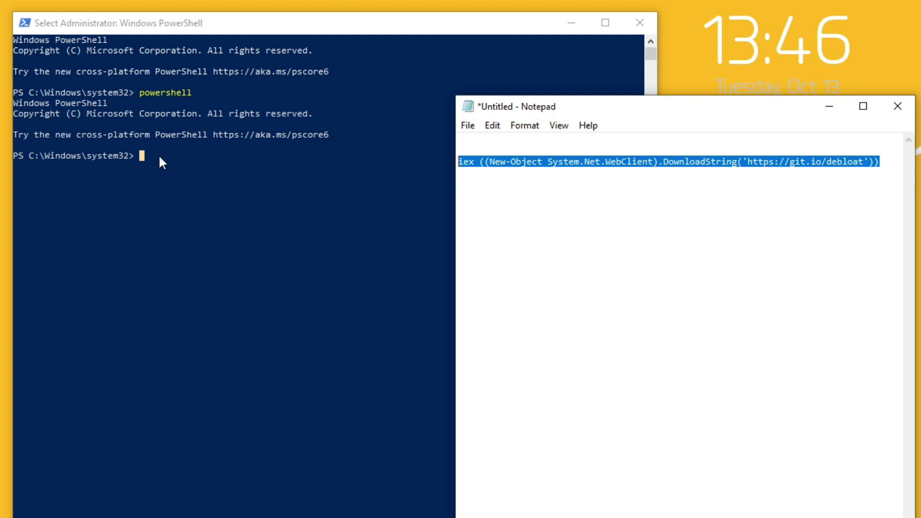
Step: Paste and run the copied debloat command in PowerShell, and move the Windows10Debloater window lower over the desktop
{"action": "left_click", "coordinate": [145, 161]}
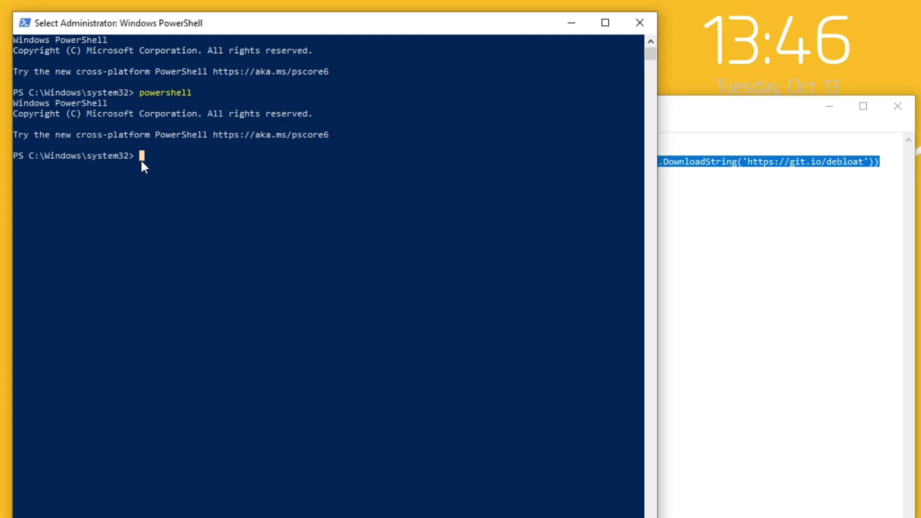
{"action": "right_click", "coordinate": [143, 163]}
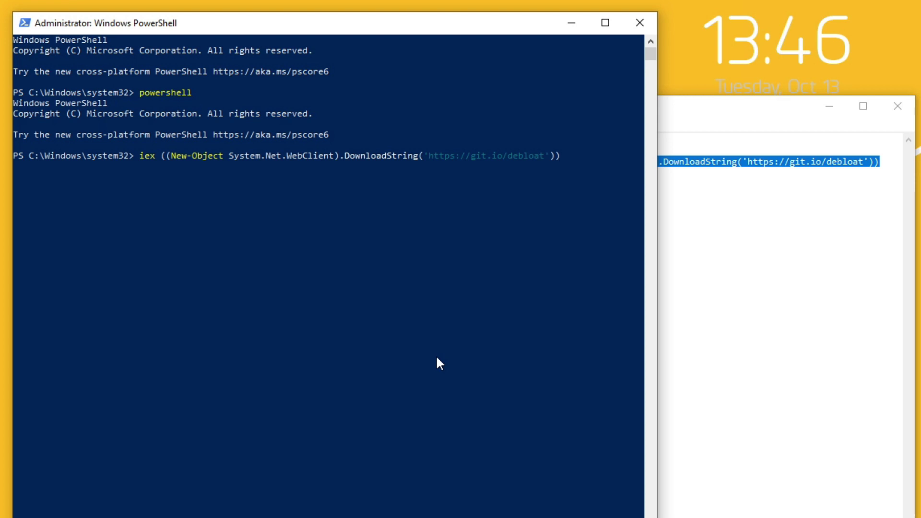
{"action": "key", "text": "Return"}
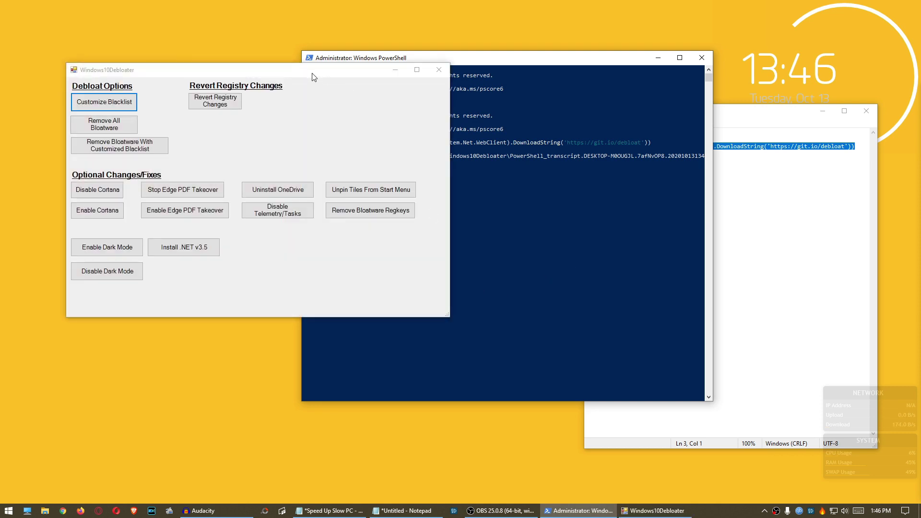
{"action": "left_click_drag", "start_coordinate": [312, 72], "coordinate": [382, 162]}
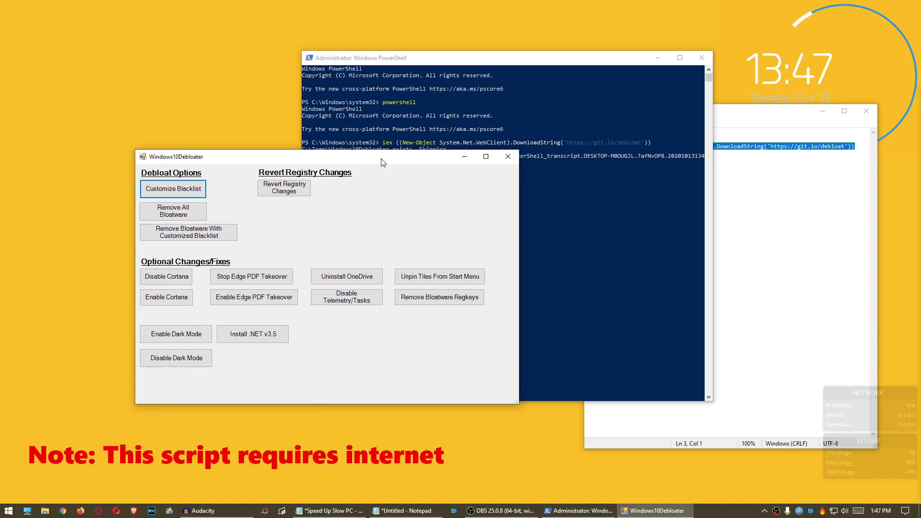
{"action": "left_click_drag", "start_coordinate": [397, 163], "coordinate": [411, 186]}
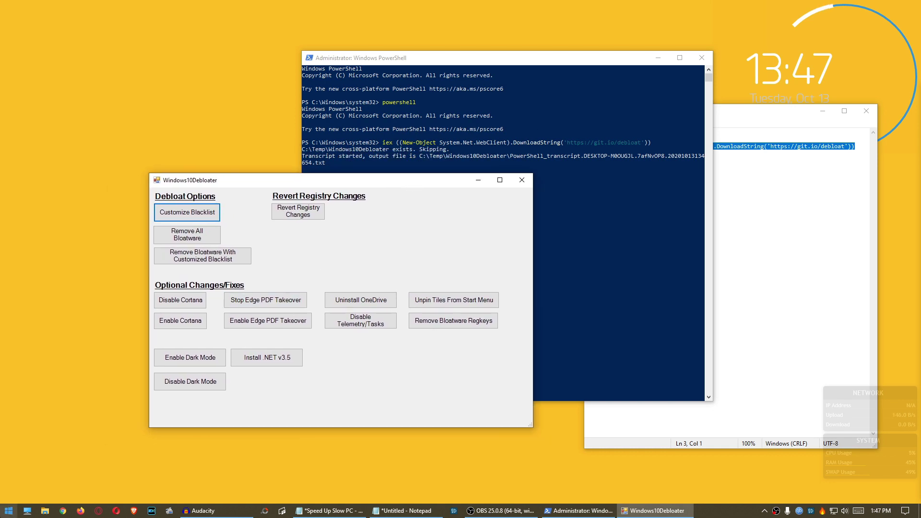
Step: Check Calculator's options in the Start menu app list, then return to the Windows10Debloater window
{"action": "left_click", "coordinate": [9, 510]}
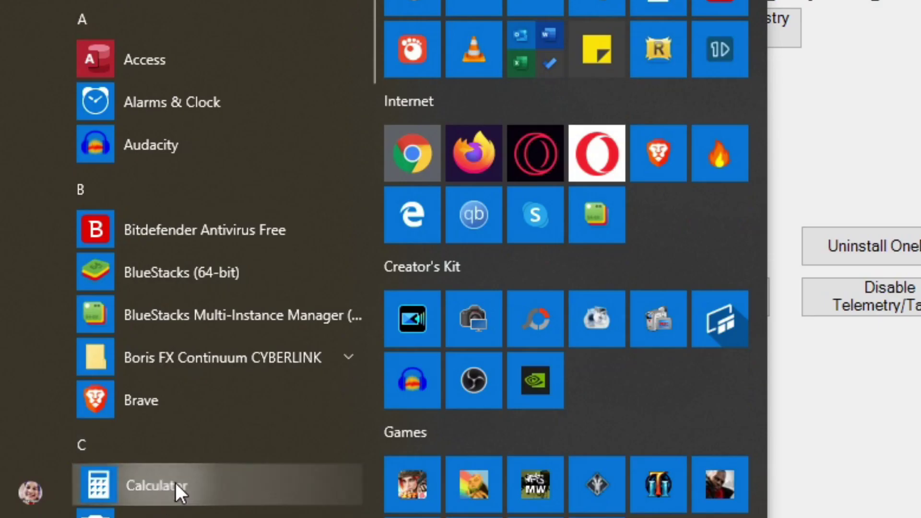
{"action": "right_click", "coordinate": [157, 482]}
{"action": "key", "text": "Escape"}
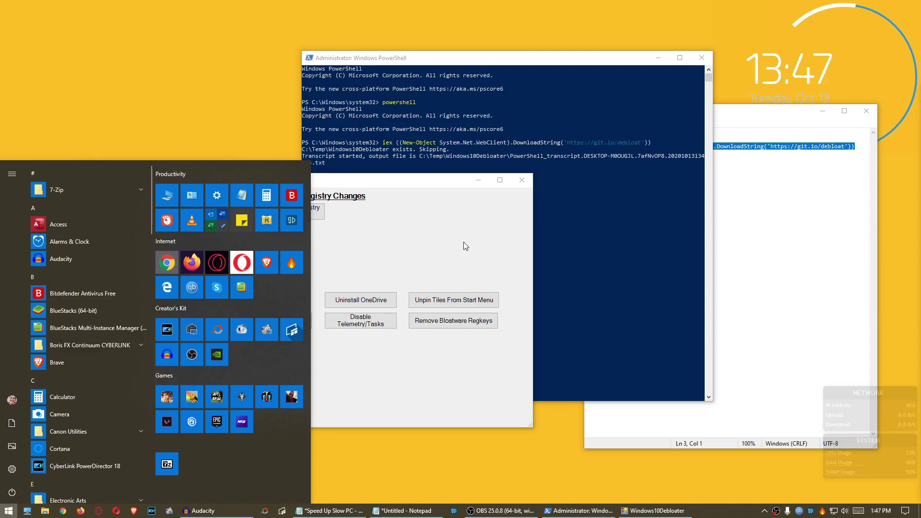
{"action": "left_click", "coordinate": [471, 243]}
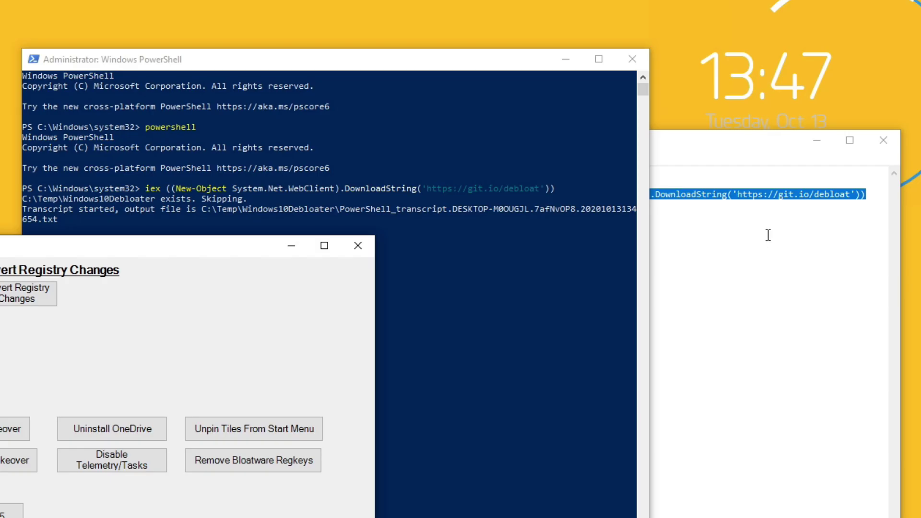
Step: Review the script command in Notepad against the lines in the PowerShell window
{"action": "left_click", "coordinate": [768, 235]}
{"action": "left_click_drag", "start_coordinate": [895, 201], "coordinate": [417, 192]}
{"action": "left_click_drag", "start_coordinate": [526, 226], "coordinate": [533, 226]}
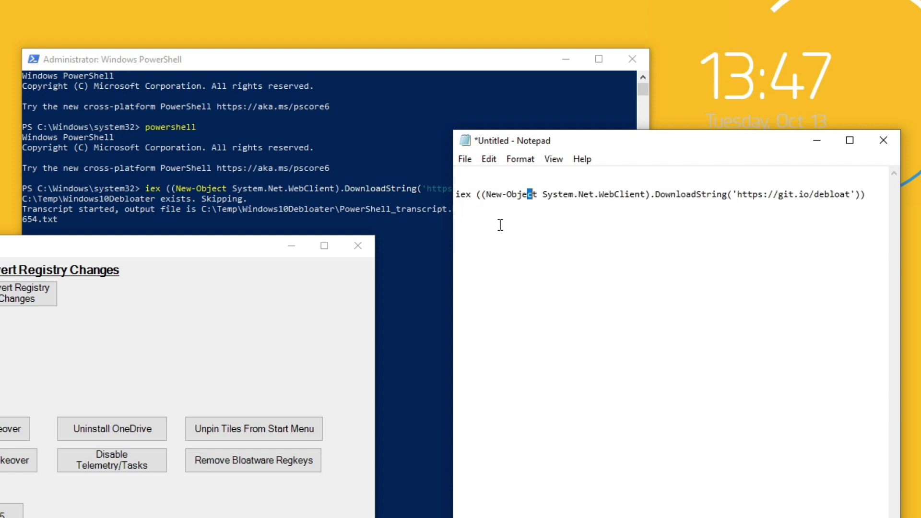
{"action": "left_click", "coordinate": [361, 216]}
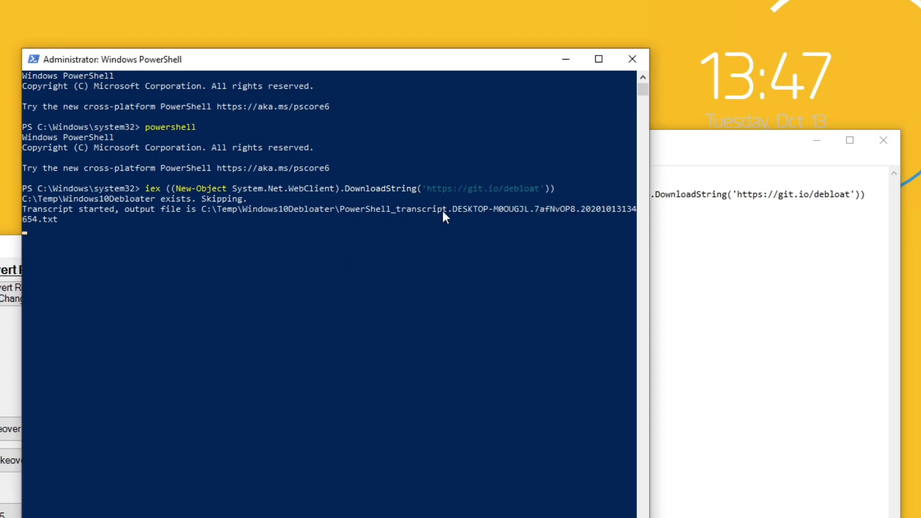
{"action": "left_click", "coordinate": [61, 234]}
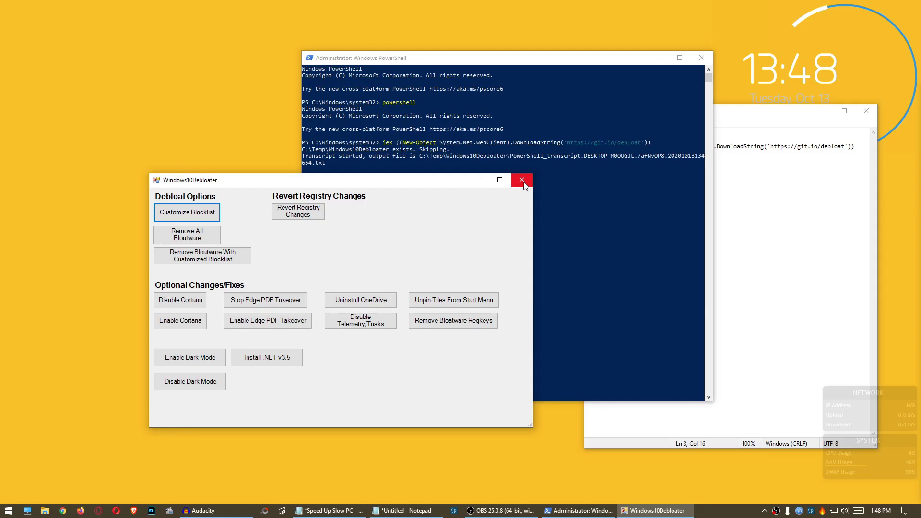
Step: Close the Windows10Debloater and PowerShell windows and clear Notepad off the desktop
{"action": "left_click", "coordinate": [846, 42]}
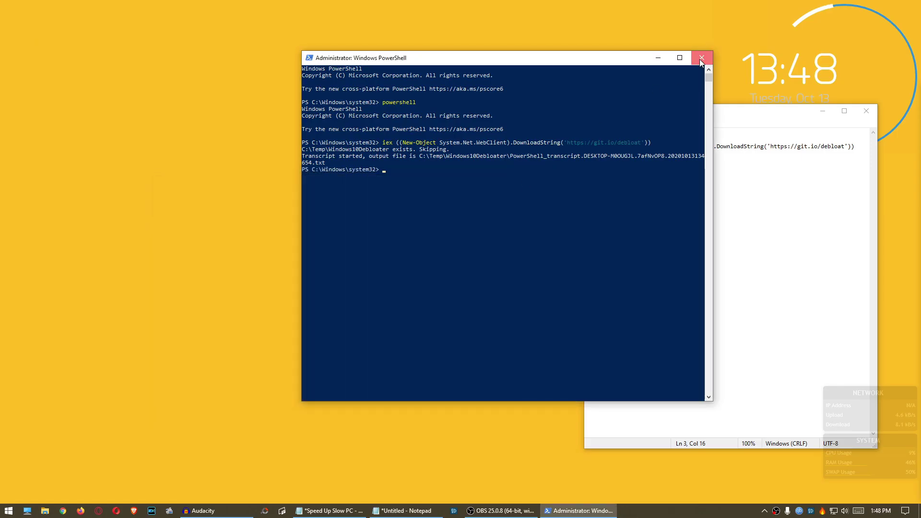
{"action": "left_click", "coordinate": [698, 55]}
{"action": "left_click", "coordinate": [692, 203]}
{"action": "left_click_drag", "start_coordinate": [761, 113], "coordinate": [920, 138]}
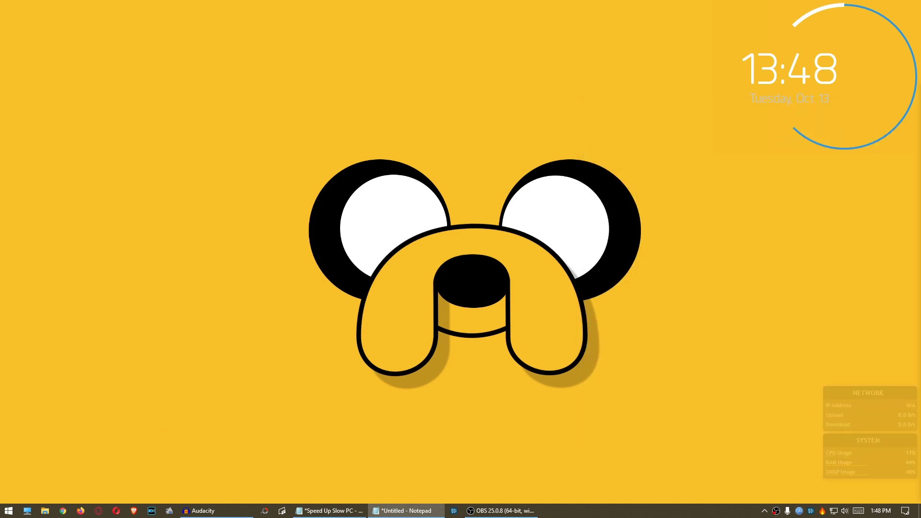
{"action": "key", "text": "alt+Tab"}
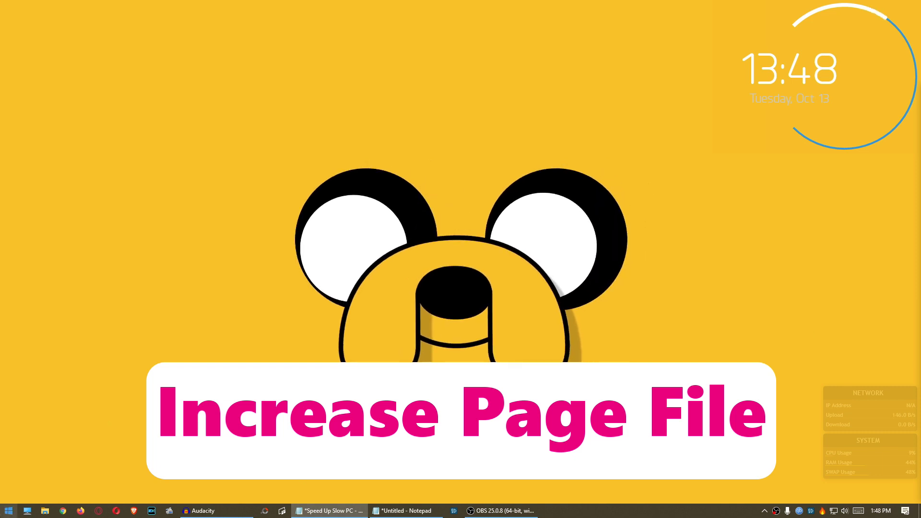
Step: Open the Control Panel by running control panel from the Run dialog
{"action": "right_click", "coordinate": [9, 510]}
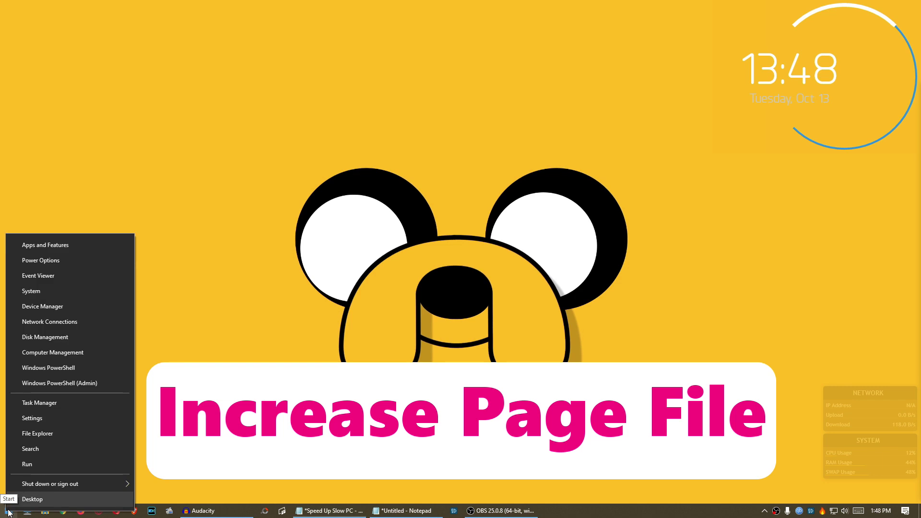
{"action": "left_click", "coordinate": [24, 499]}
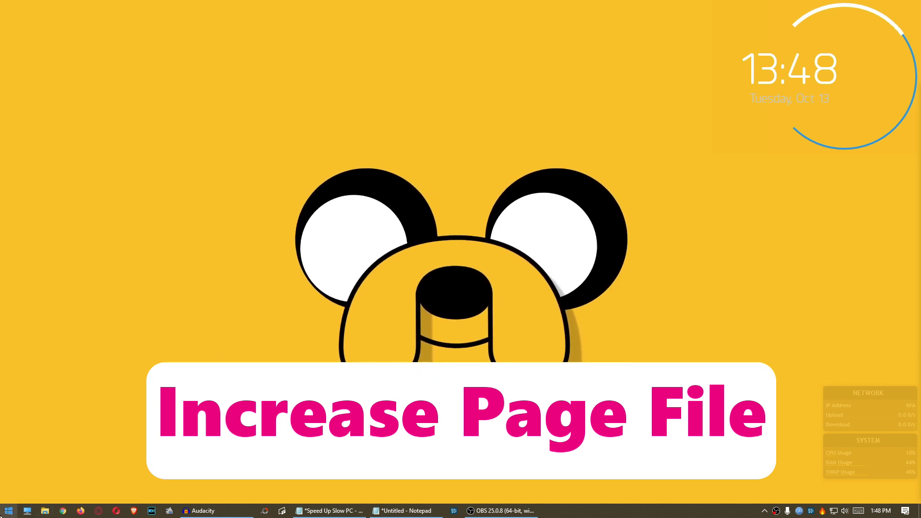
{"action": "right_click", "coordinate": [7, 511]}
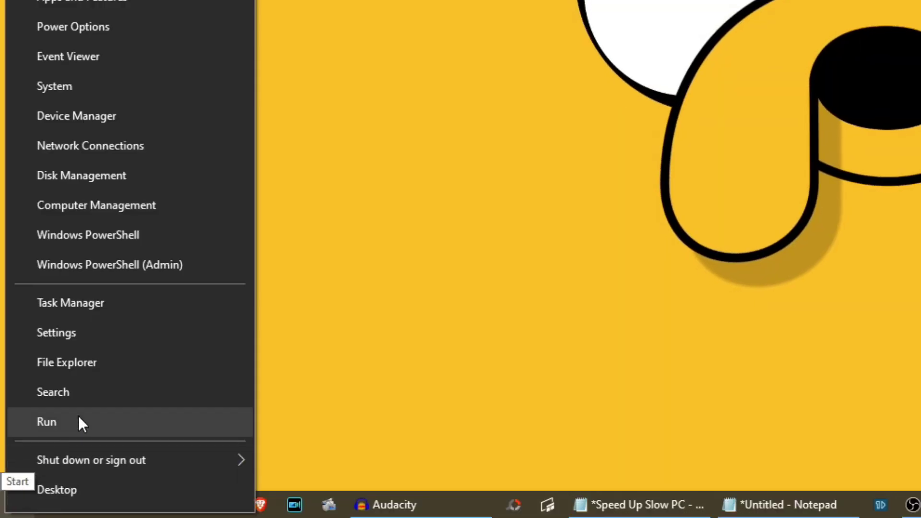
{"action": "left_click", "coordinate": [39, 465]}
{"action": "left_click_drag", "start_coordinate": [154, 393], "coordinate": [70, 402]}
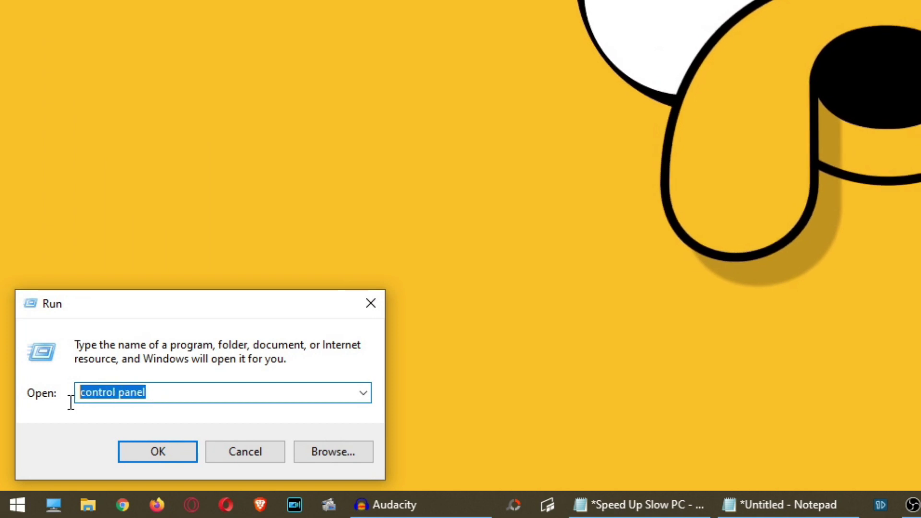
{"action": "left_click", "coordinate": [158, 453]}
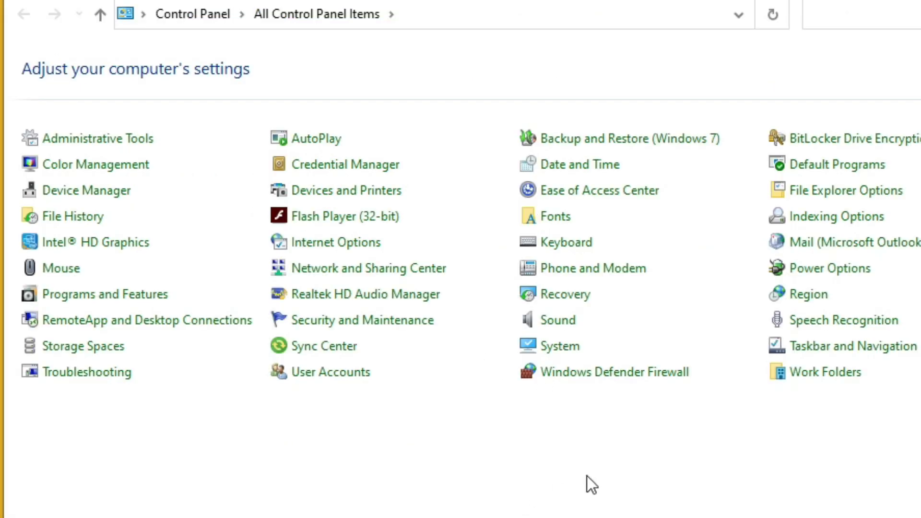
Step: Open the Virtual Memory settings through the System page's advanced system settings and the advanced performance options
{"action": "left_click", "coordinate": [560, 349]}
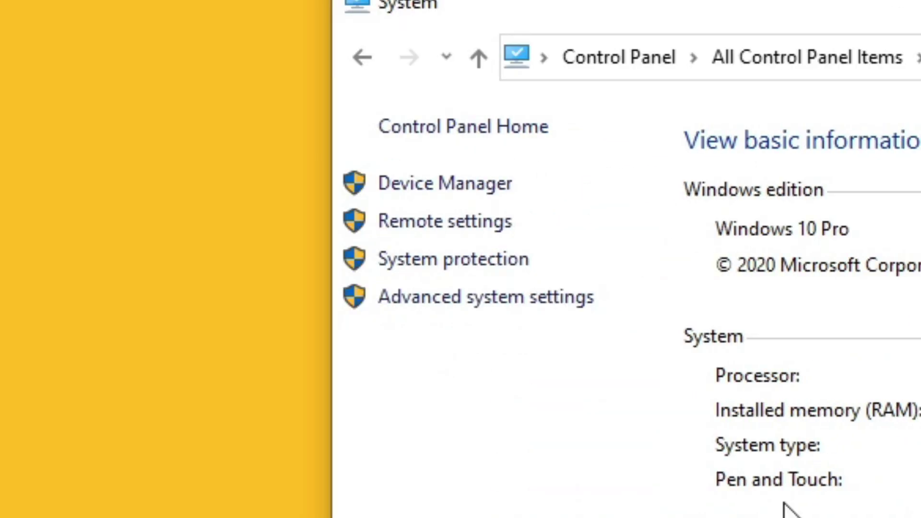
{"action": "left_click", "coordinate": [515, 307]}
{"action": "left_click_drag", "start_coordinate": [187, 92], "coordinate": [477, 95]}
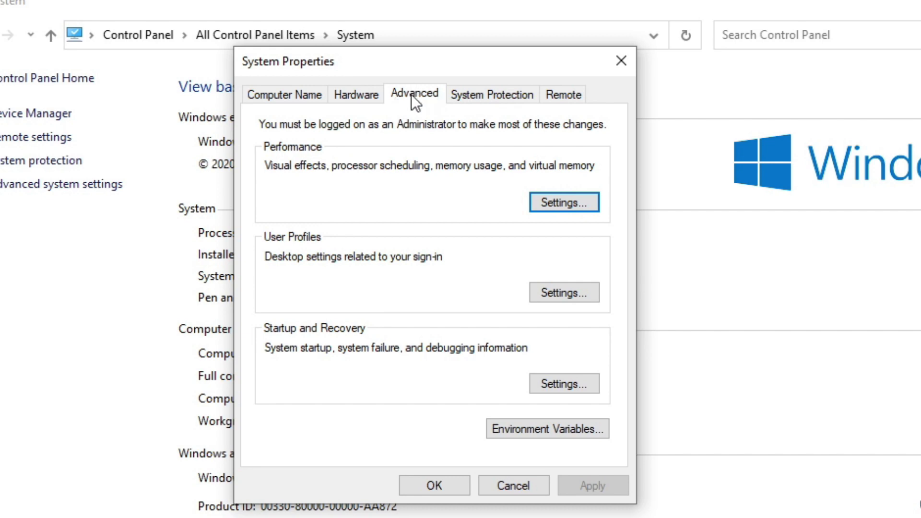
{"action": "left_click", "coordinate": [565, 205]}
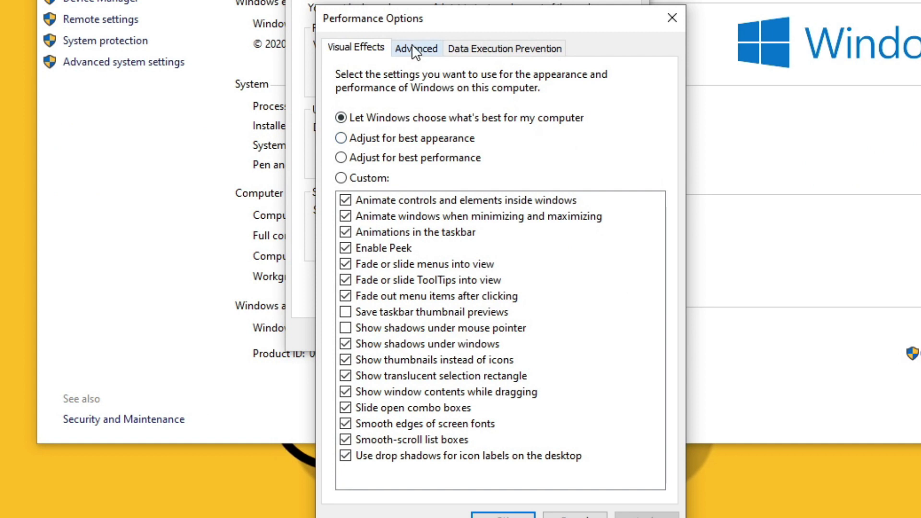
{"action": "left_click", "coordinate": [416, 48]}
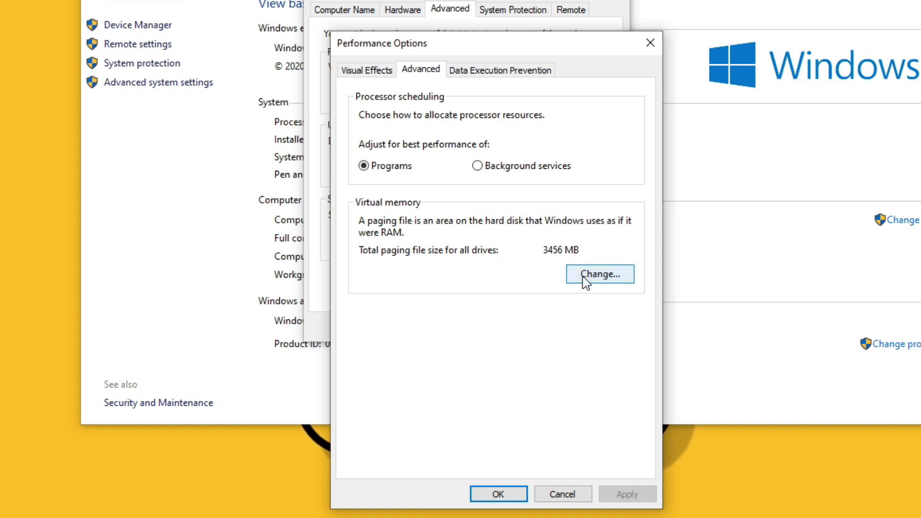
{"action": "left_click", "coordinate": [600, 274]}
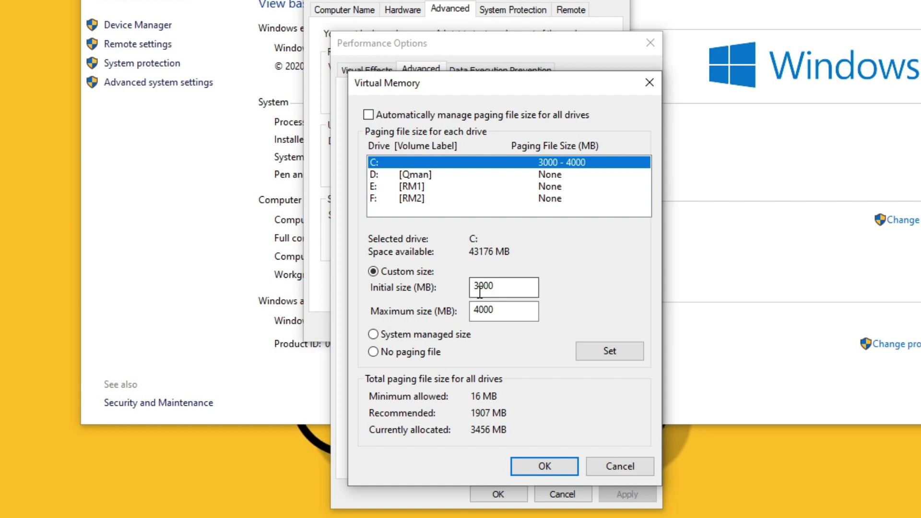
Step: Examine the custom initial and maximum paging file sizes for drive C
{"action": "left_click", "coordinate": [493, 288]}
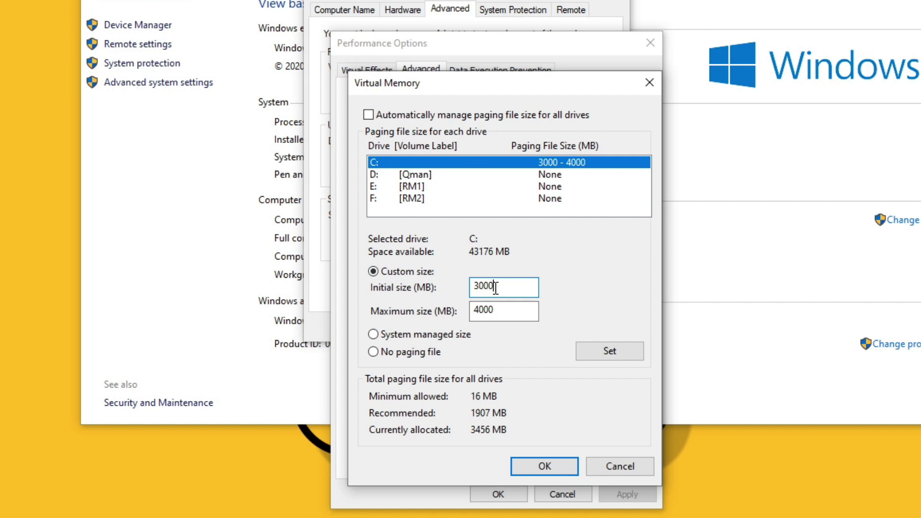
{"action": "left_click", "coordinate": [503, 309]}
{"action": "left_click", "coordinate": [504, 287]}
{"action": "left_click", "coordinate": [500, 310]}
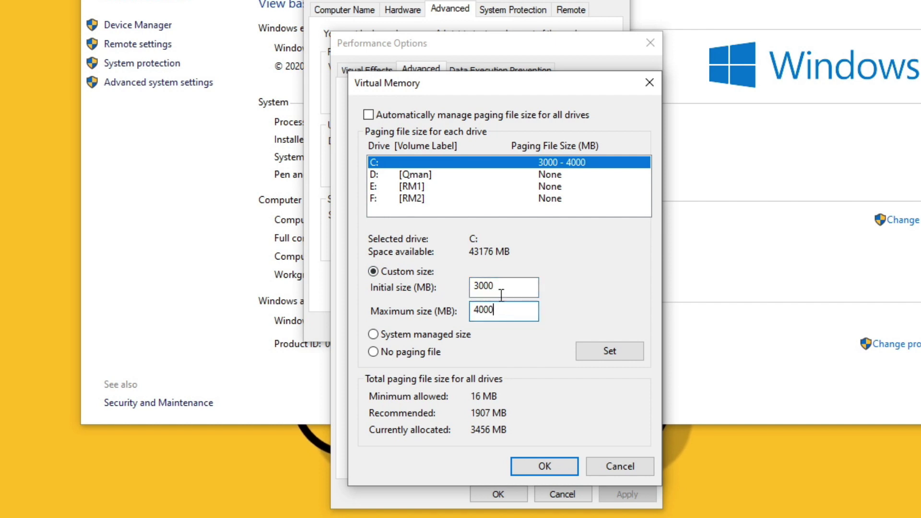
{"action": "left_click", "coordinate": [501, 289]}
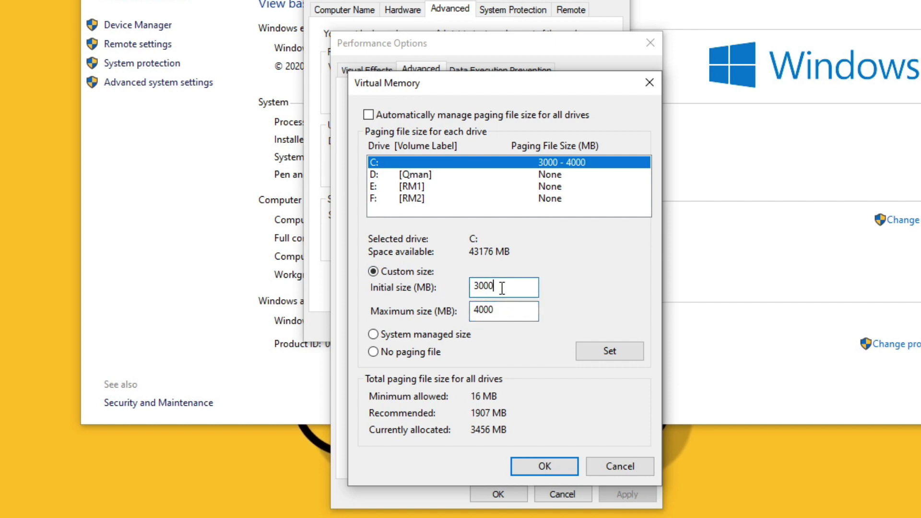
{"action": "left_click", "coordinate": [504, 312]}
{"action": "left_click", "coordinate": [505, 288]}
{"action": "left_click", "coordinate": [504, 311]}
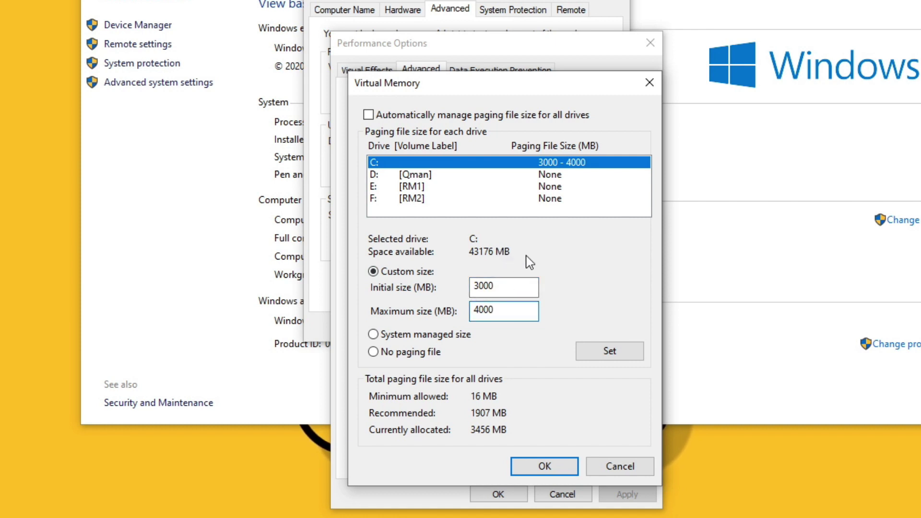
{"action": "left_click_drag", "start_coordinate": [499, 286], "coordinate": [478, 286]}
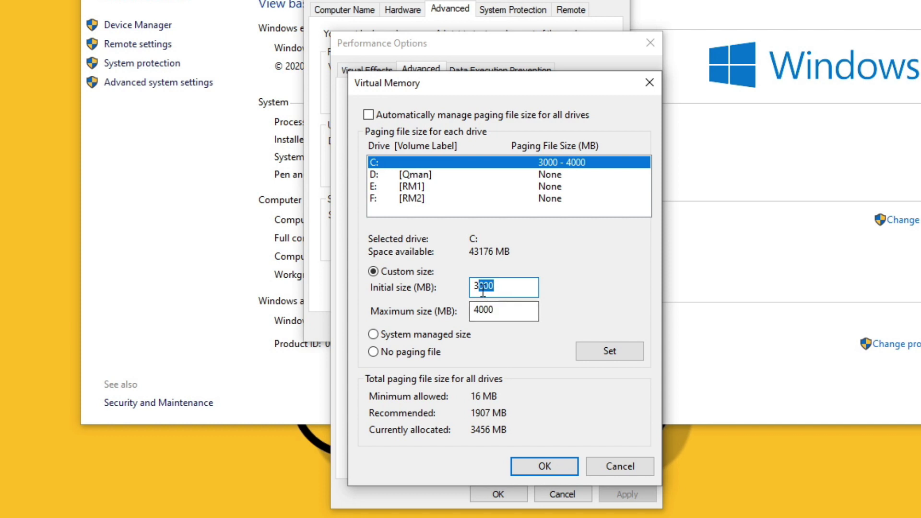
{"action": "left_click", "coordinate": [483, 310]}
{"action": "left_click", "coordinate": [498, 311]}
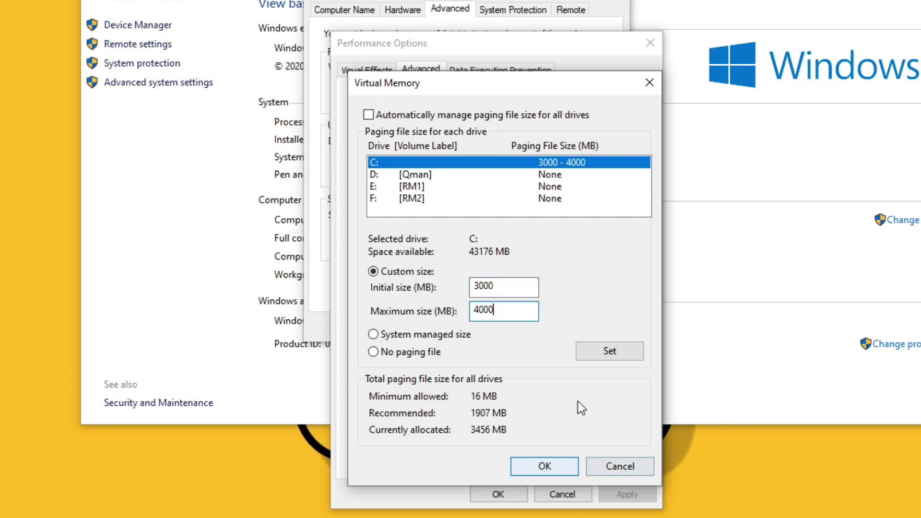
Step: Try to set the custom paging file size of 3000 to 4000 MB for drive C, and leave the performance settings
{"action": "left_click", "coordinate": [610, 352]}
{"action": "left_click", "coordinate": [629, 465]}
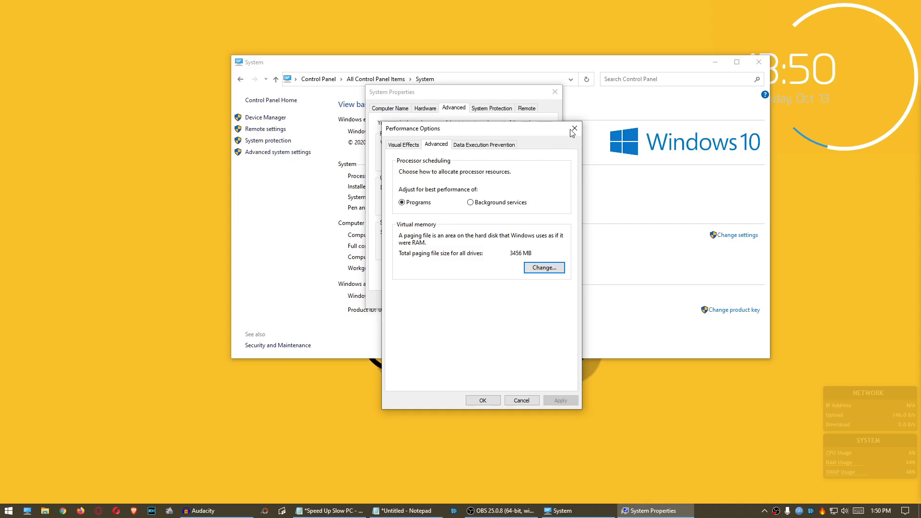
{"action": "left_click", "coordinate": [650, 42]}
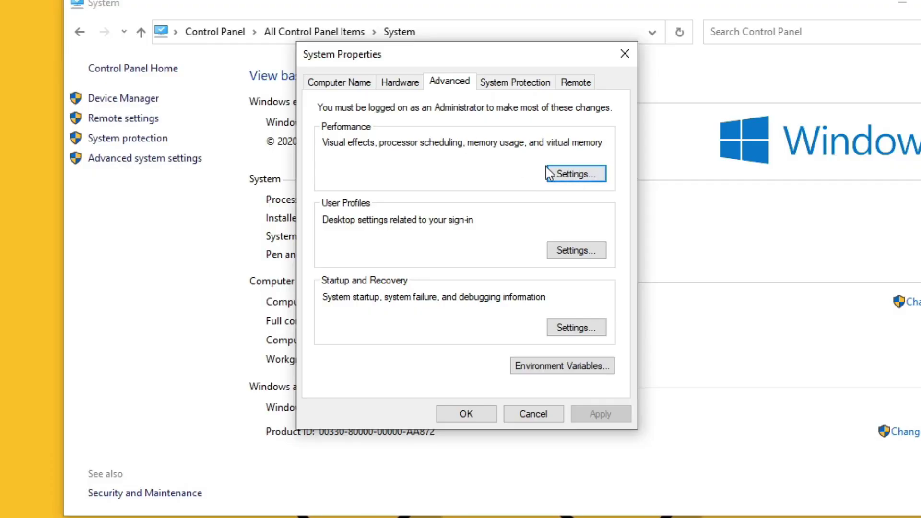
Step: Adjust the Windows visual effects for best performance, keeping only smooth edges of screen fonts enabled
{"action": "left_click", "coordinate": [583, 178]}
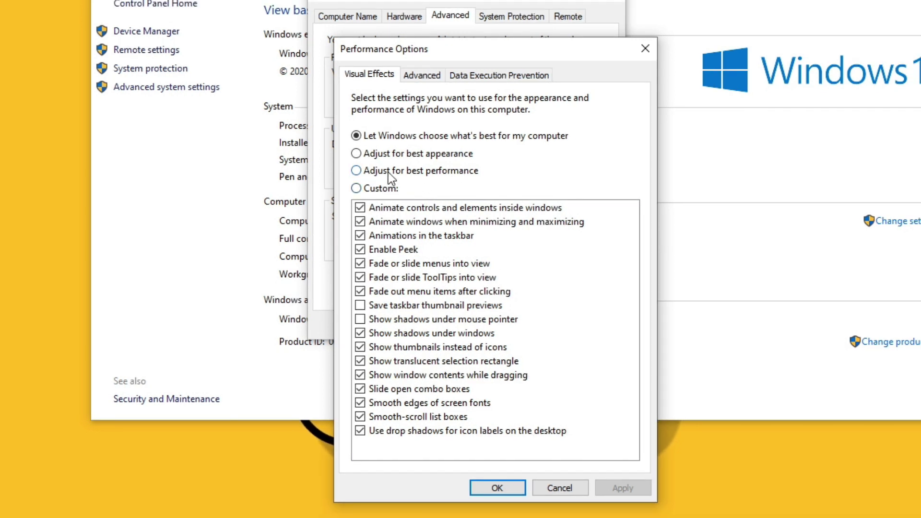
{"action": "left_click", "coordinate": [387, 171]}
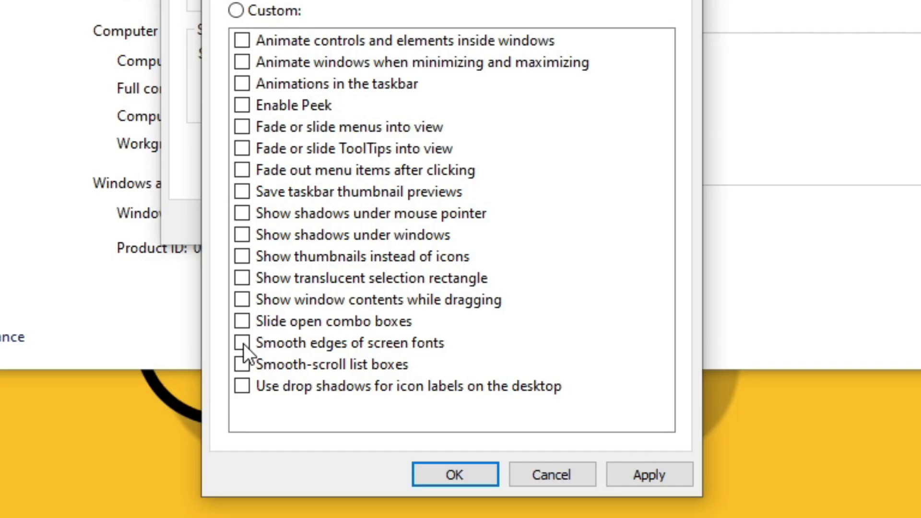
{"action": "left_click", "coordinate": [361, 404]}
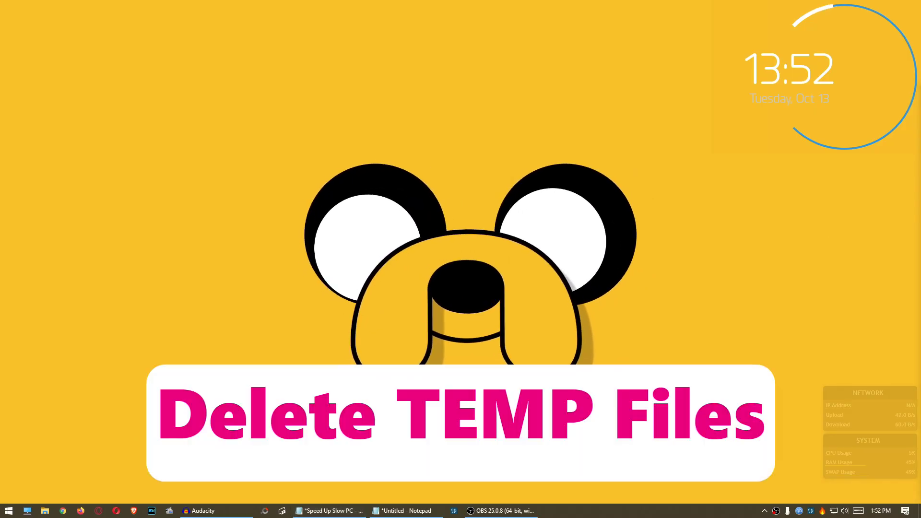
Step: Open the temporary files folder by running %temp% from the Run dialog
{"action": "right_click", "coordinate": [5, 512]}
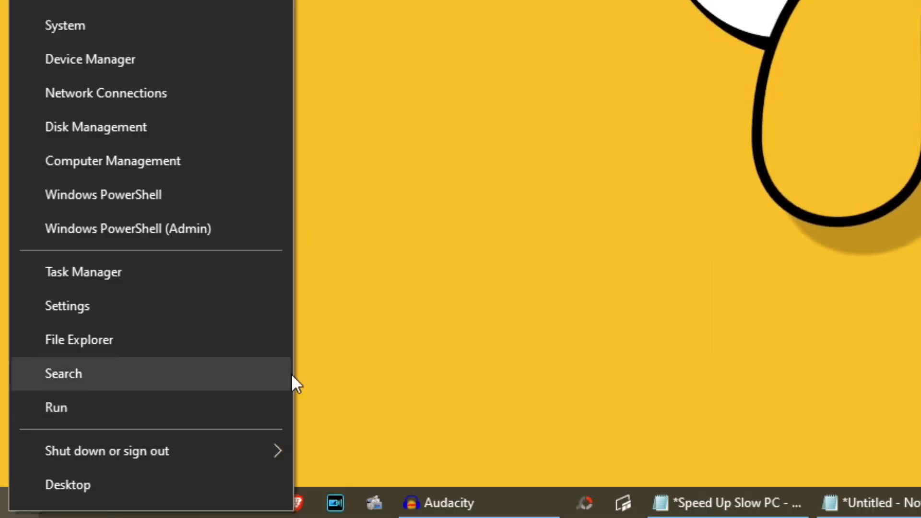
{"action": "left_click", "coordinate": [137, 454]}
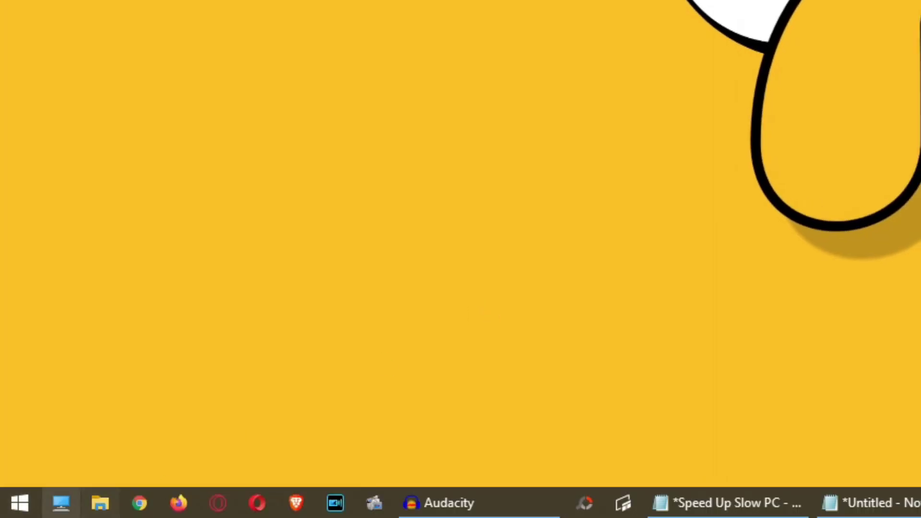
{"action": "right_click", "coordinate": [6, 509]}
{"action": "left_click", "coordinate": [106, 399]}
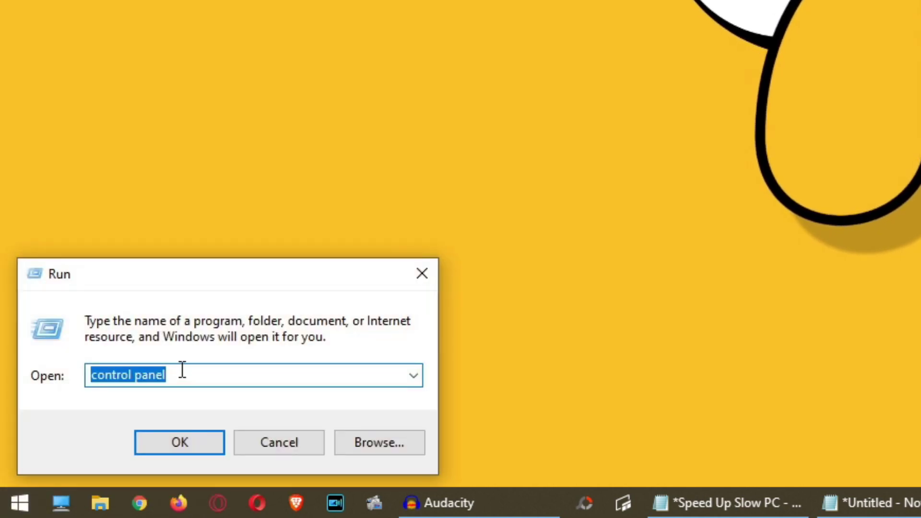
{"action": "type", "text": "%"}
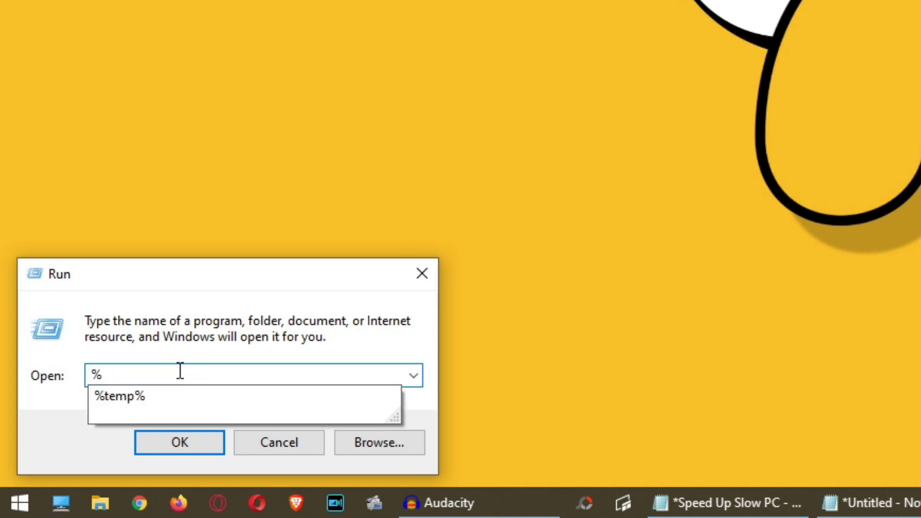
{"action": "type", "text": "temp%"}
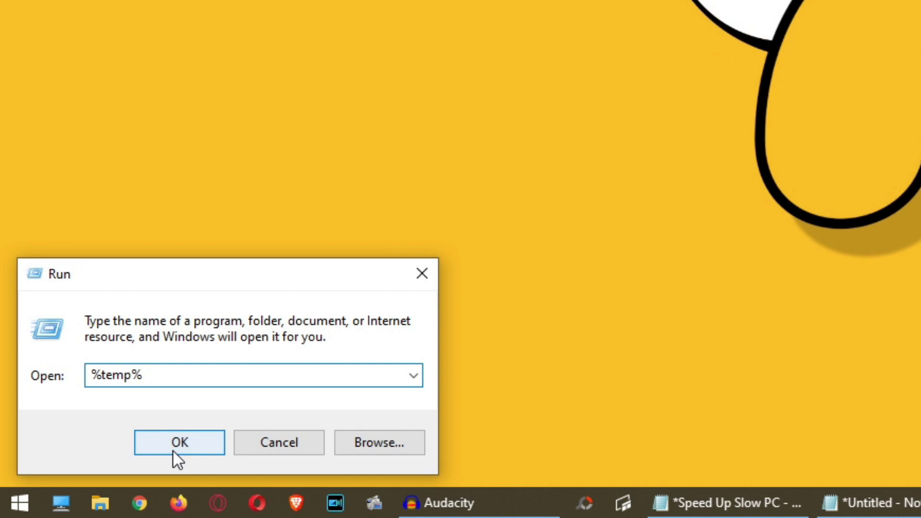
{"action": "left_click", "coordinate": [185, 446]}
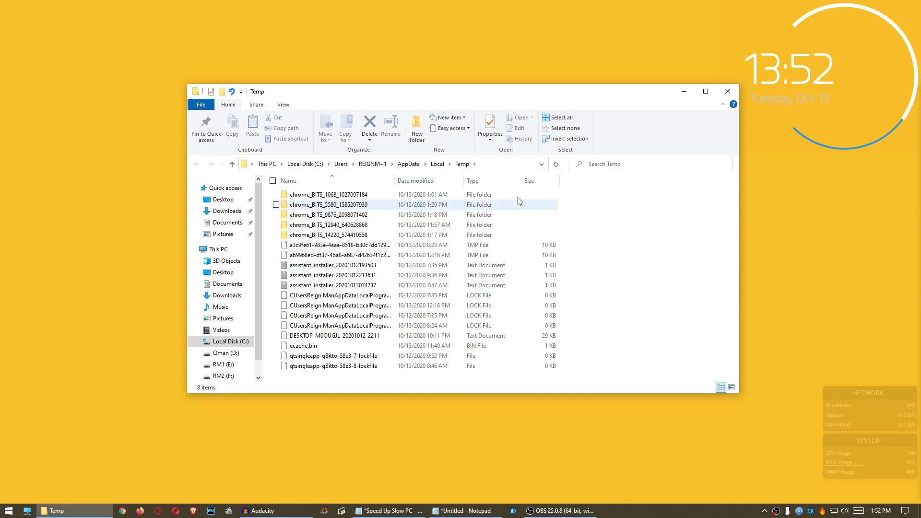
Step: Delete everything in the Temp folder, skipping all files in use, and close the folder window
{"action": "left_click", "coordinate": [705, 92]}
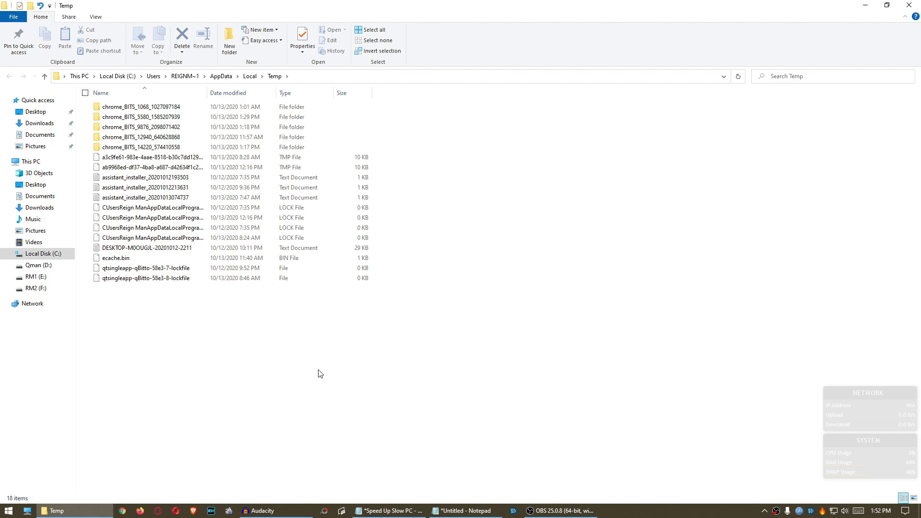
{"action": "key", "text": "ctrl+a"}
{"action": "right_click", "coordinate": [226, 194]}
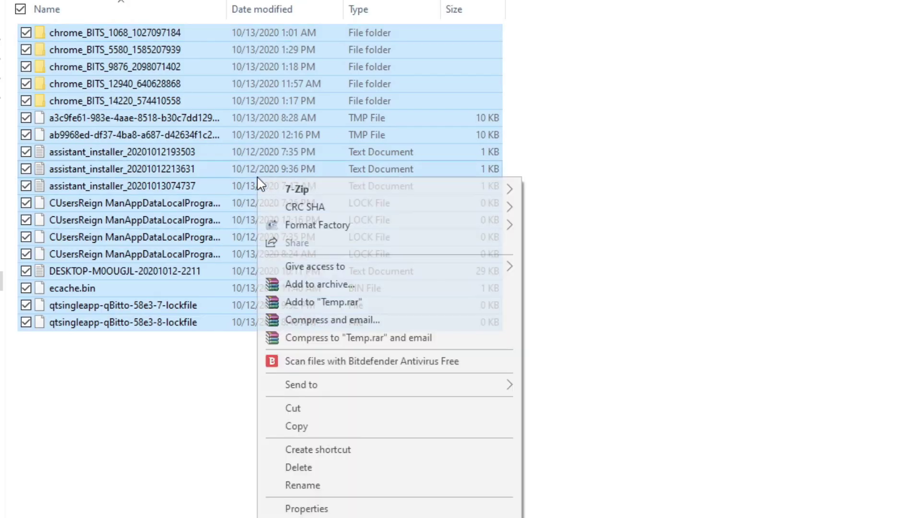
{"action": "left_click", "coordinate": [336, 469]}
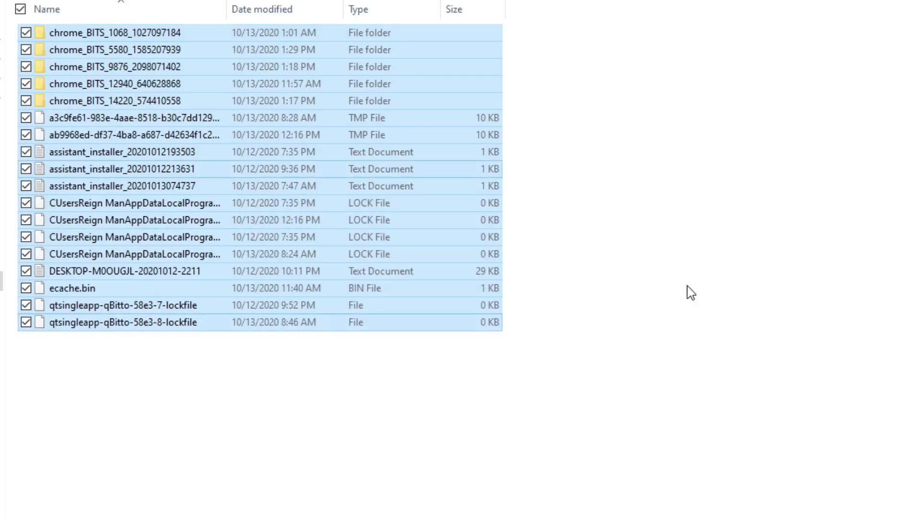
{"action": "left_click", "coordinate": [555, 222]}
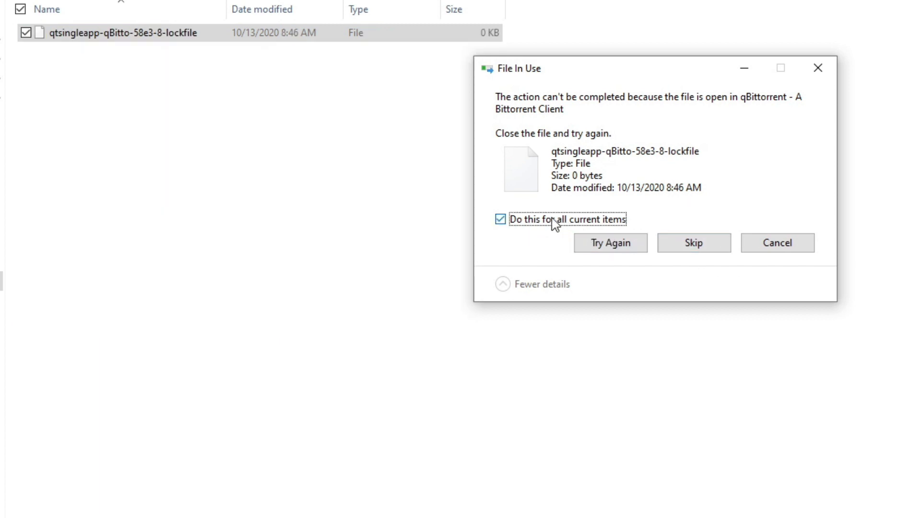
{"action": "left_click", "coordinate": [697, 245]}
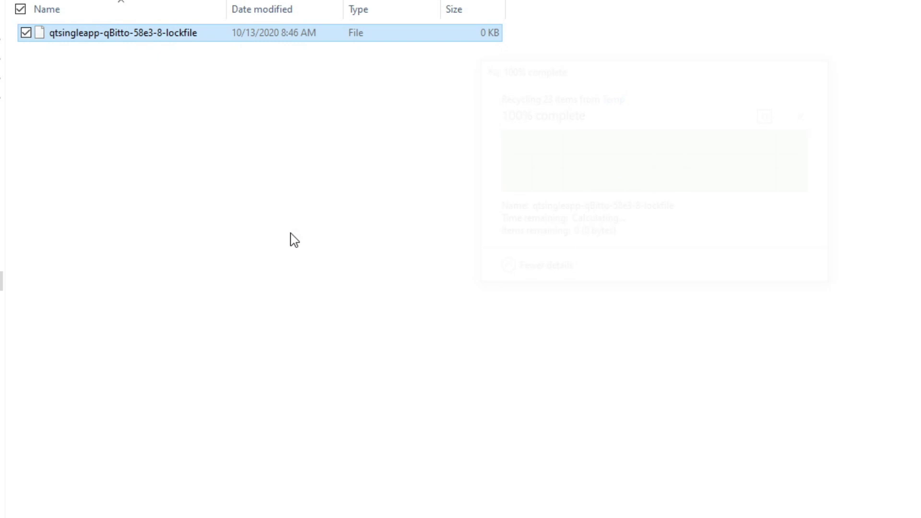
{"action": "left_click", "coordinate": [530, 237]}
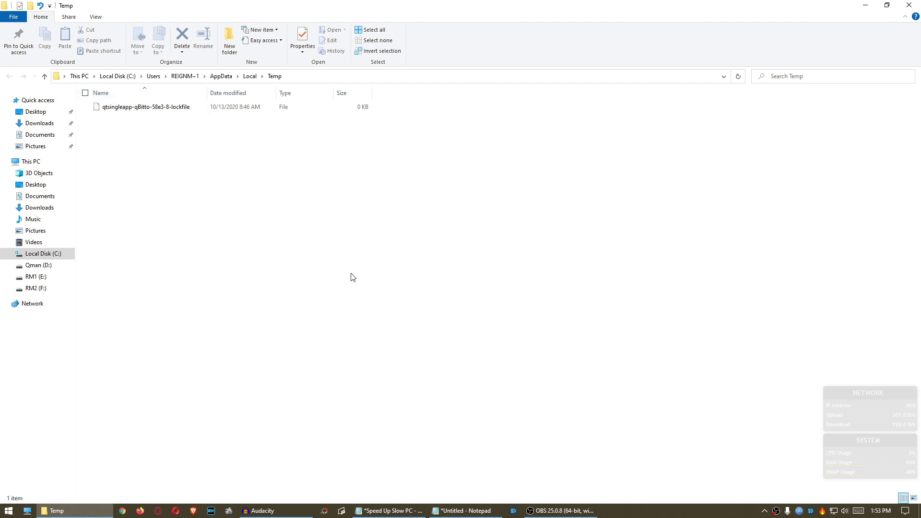
{"action": "left_click", "coordinate": [910, 5]}
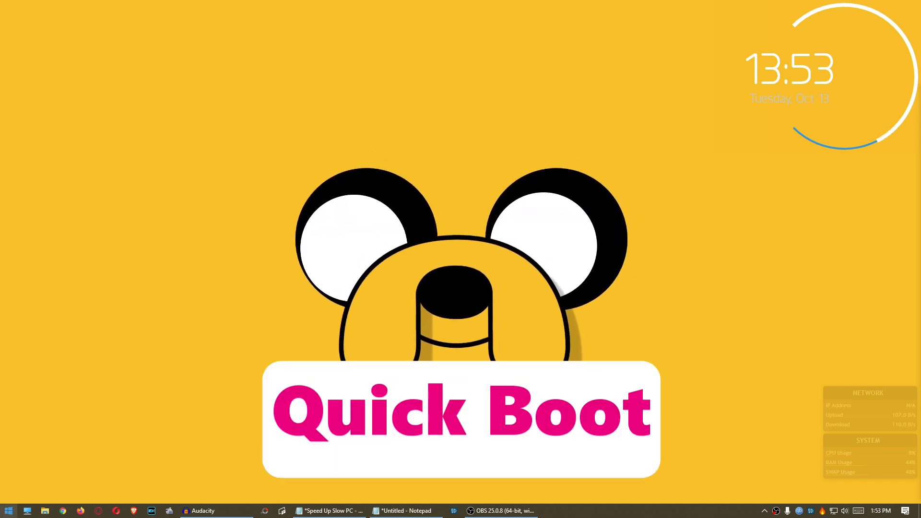
Step: Open System Configuration by running msconfig from the Run dialog
{"action": "right_click", "coordinate": [3, 514]}
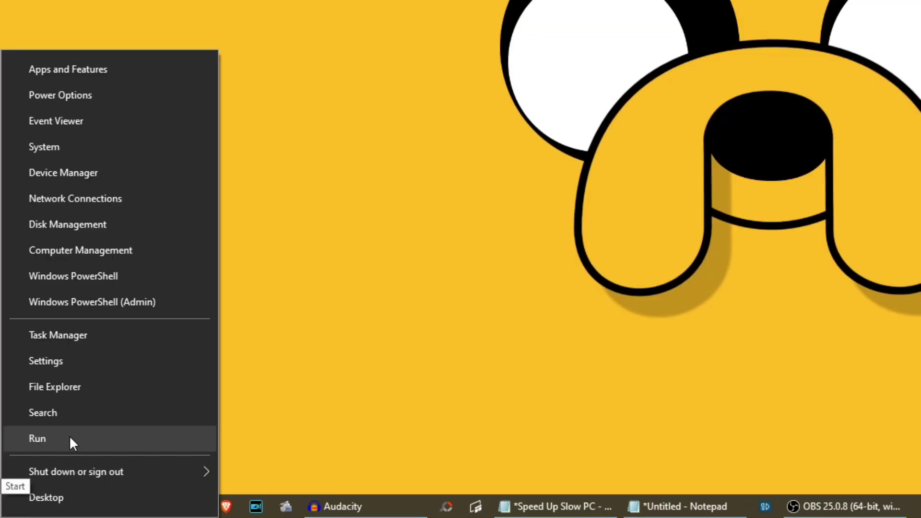
{"action": "left_click", "coordinate": [61, 437]}
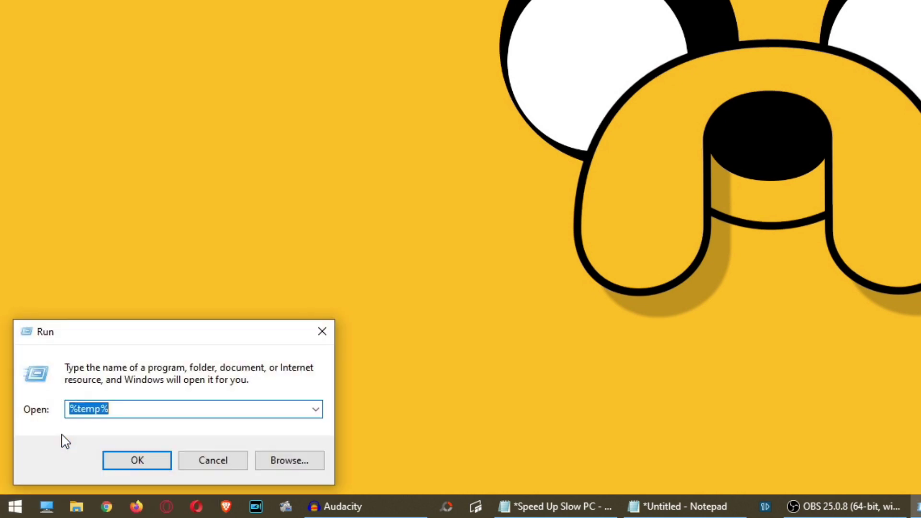
{"action": "type", "text": "ms"}
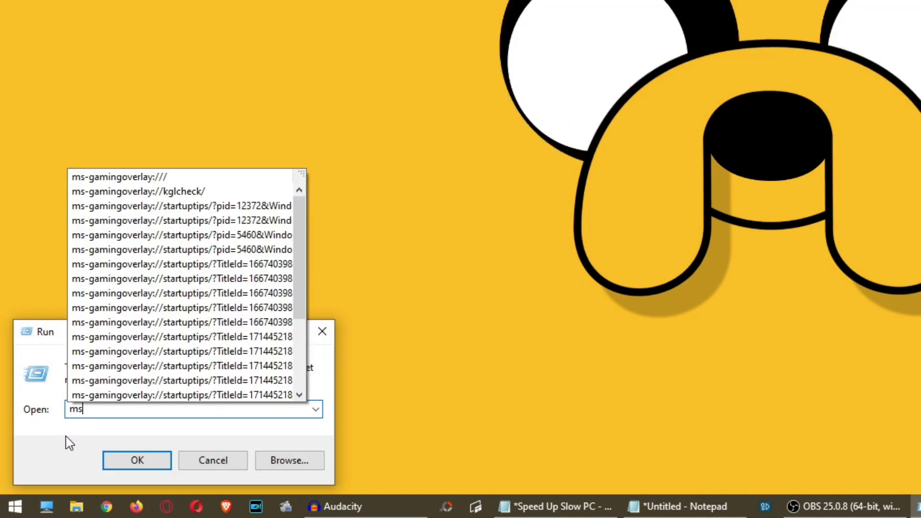
{"action": "type", "text": "con"}
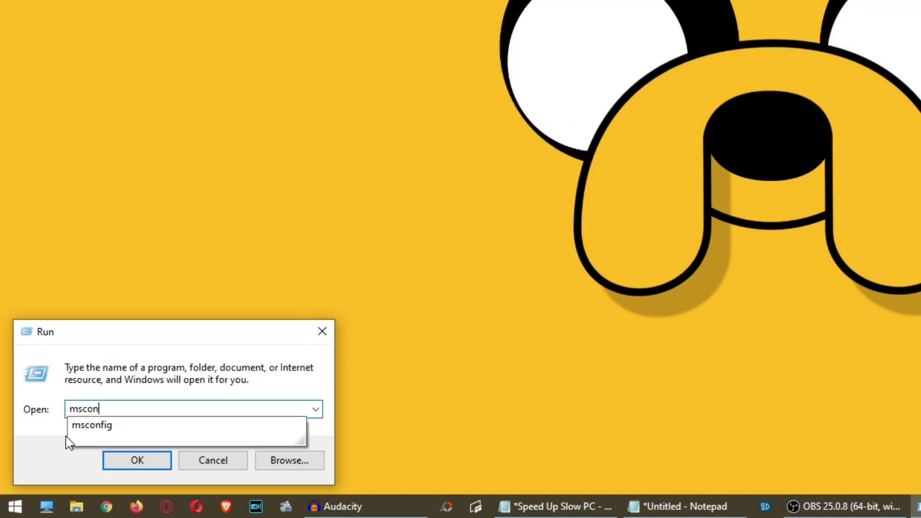
{"action": "type", "text": "fig"}
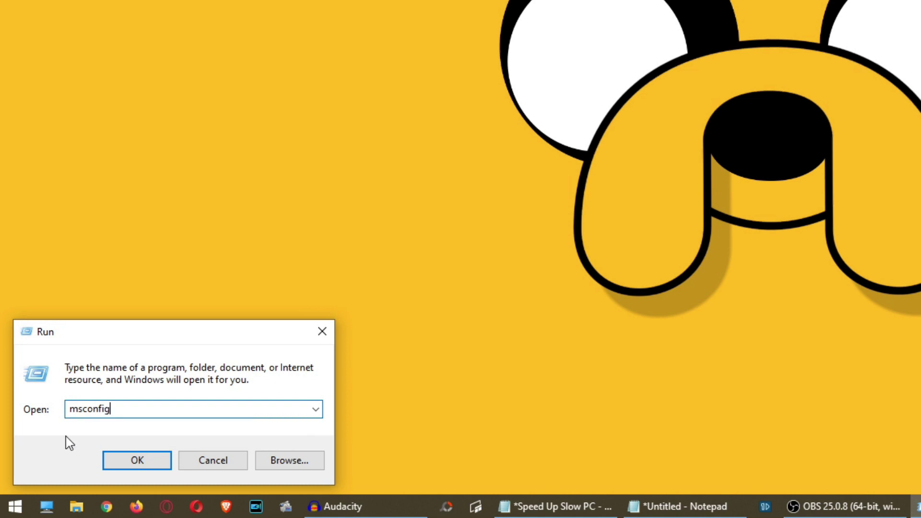
{"action": "left_click_drag", "start_coordinate": [139, 410], "coordinate": [52, 409]}
{"action": "left_click", "coordinate": [140, 409]}
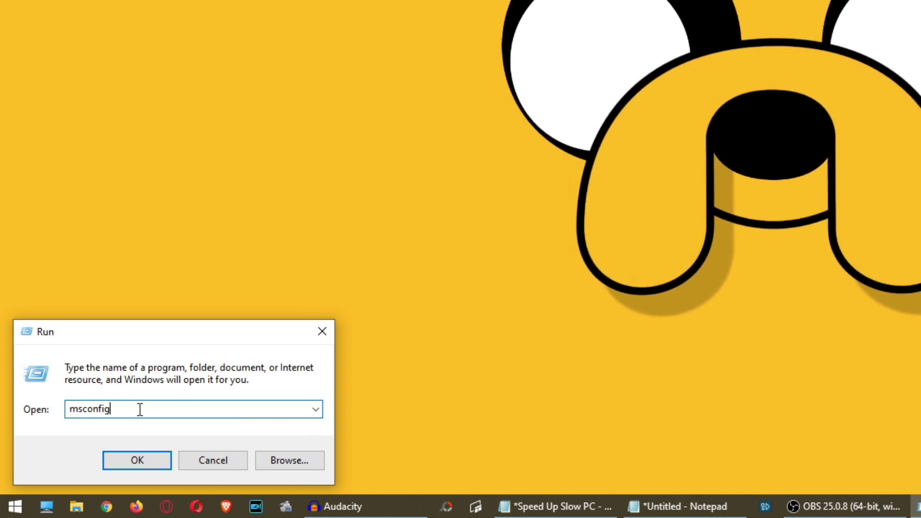
{"action": "left_click", "coordinate": [134, 465]}
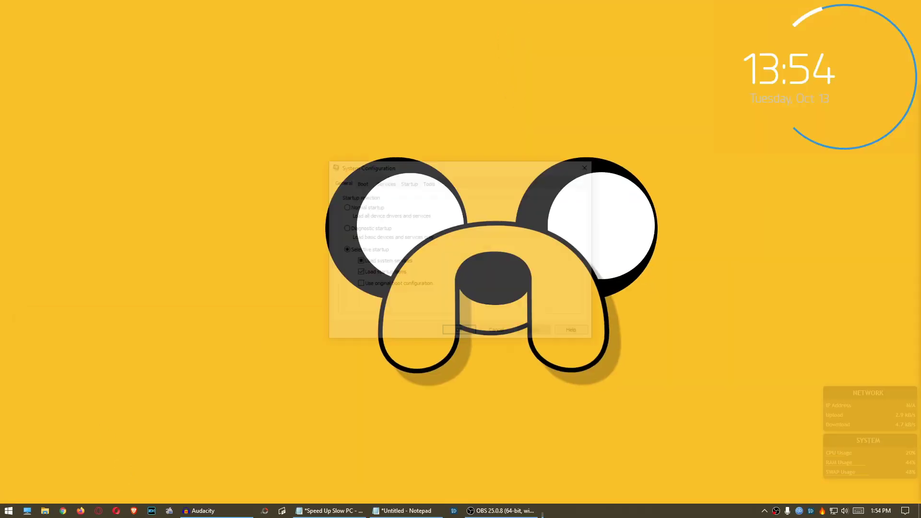
{"action": "left_click_drag", "start_coordinate": [479, 169], "coordinate": [495, 131]}
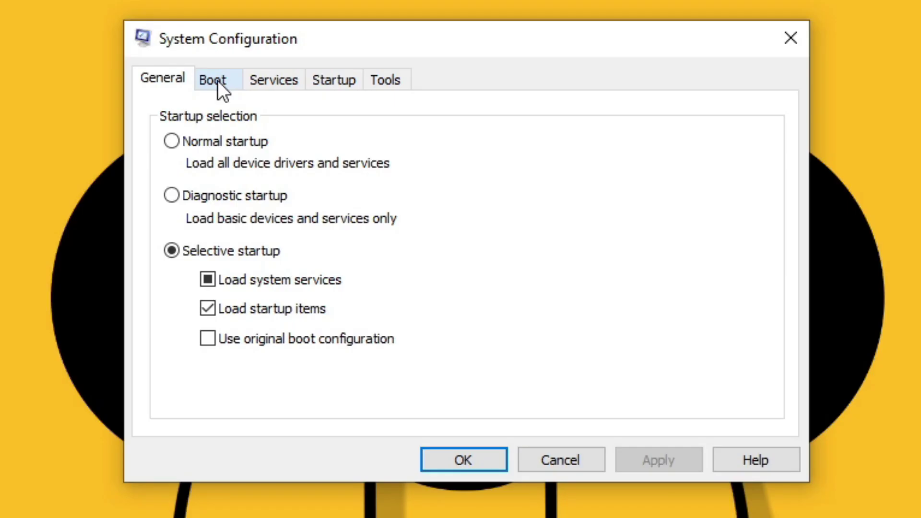
Step: Set the boot timeout to 3 seconds in the boot settings and apply the change
{"action": "left_click", "coordinate": [217, 80]}
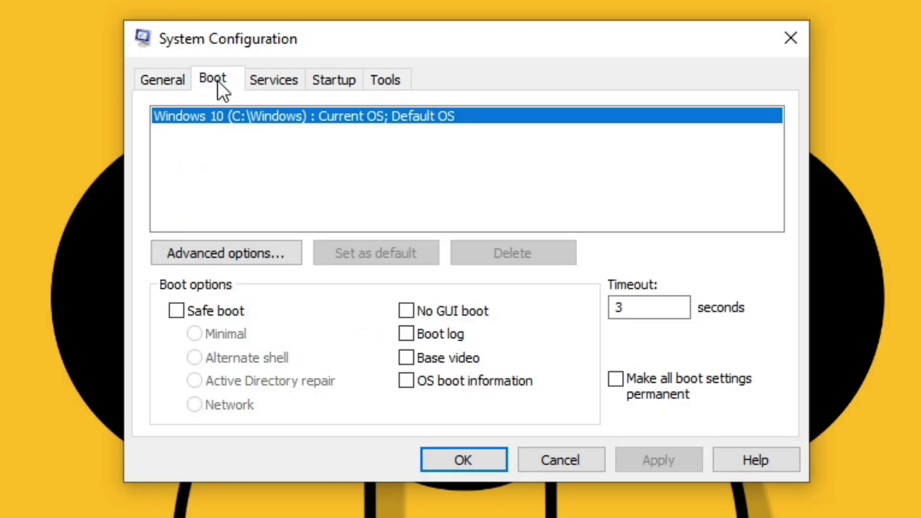
{"action": "left_click", "coordinate": [649, 307]}
{"action": "type", "text": "0"}
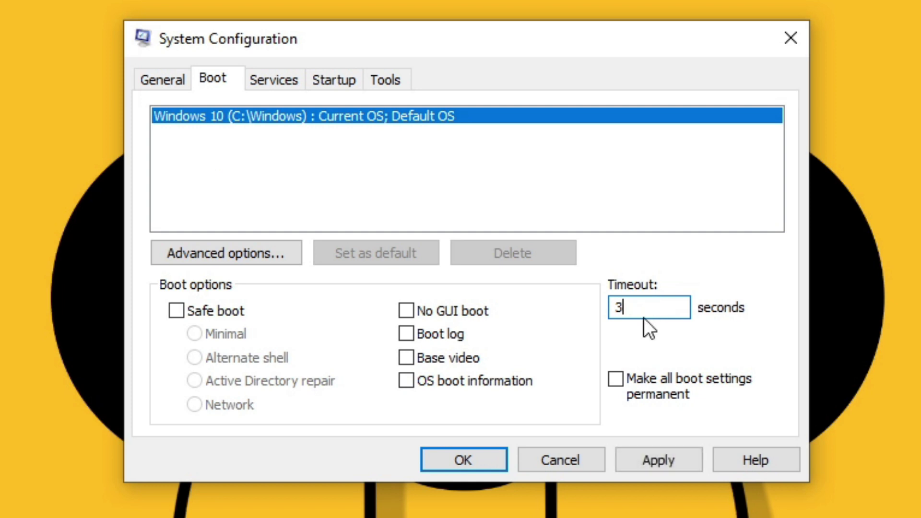
{"action": "left_click", "coordinate": [661, 462]}
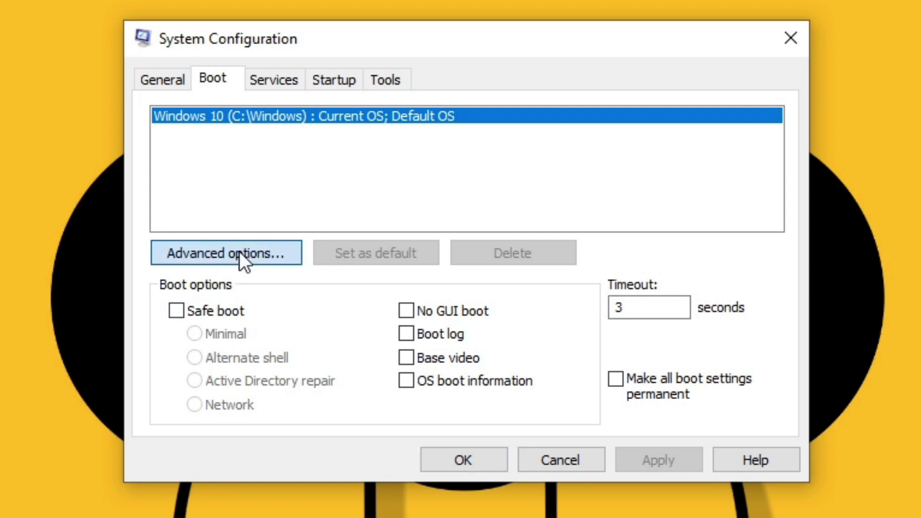
Step: Set the number of processors to 8 in the advanced boot options and apply the boot settings
{"action": "left_click", "coordinate": [239, 251]}
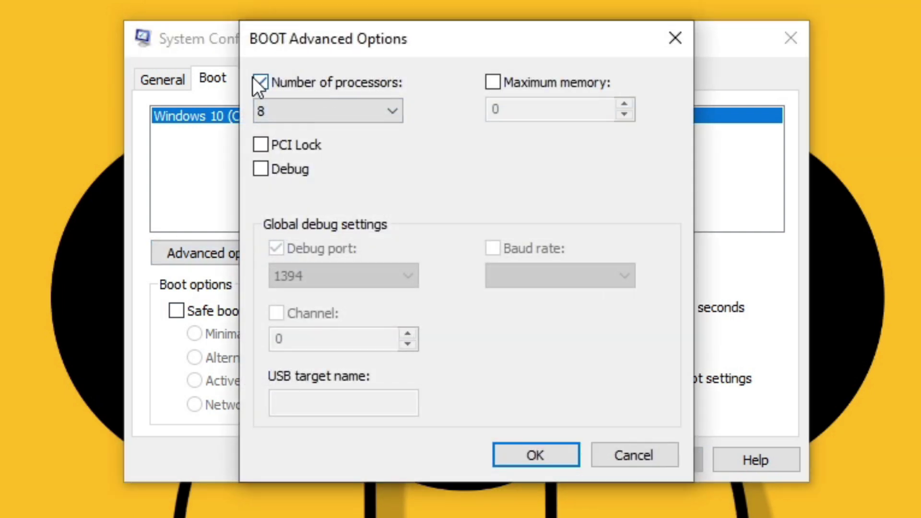
{"action": "left_click", "coordinate": [301, 115]}
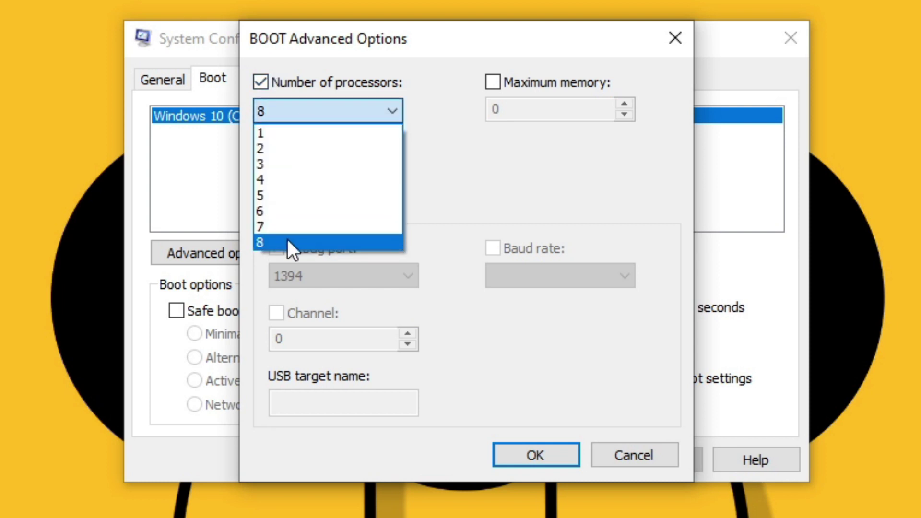
{"action": "left_click", "coordinate": [534, 455]}
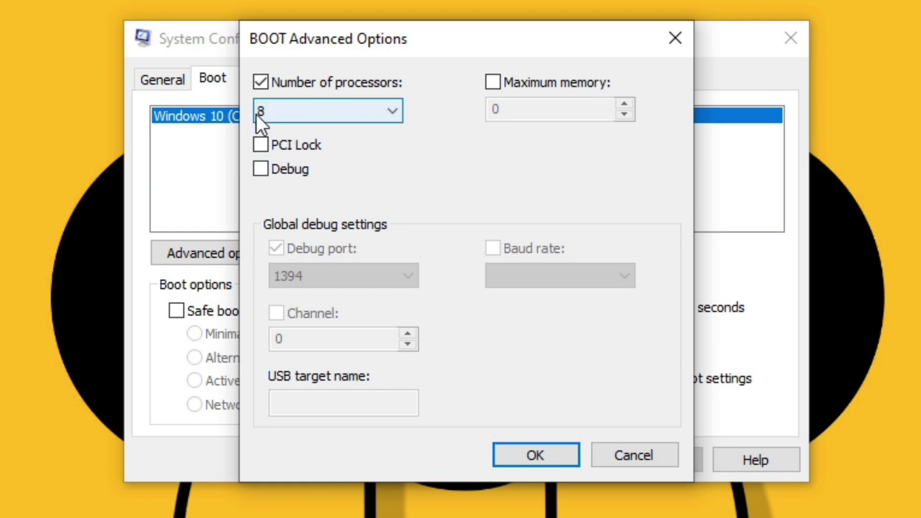
{"action": "left_click", "coordinate": [321, 111]}
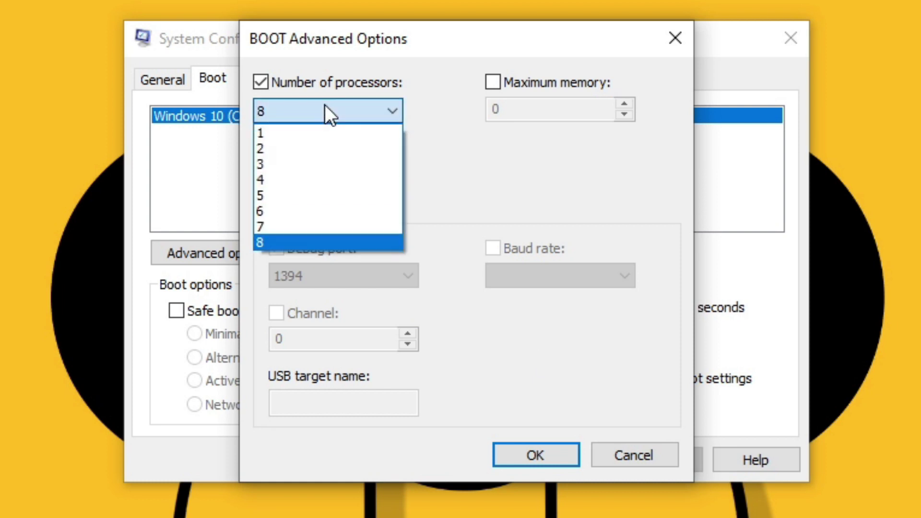
{"action": "left_click", "coordinate": [460, 325]}
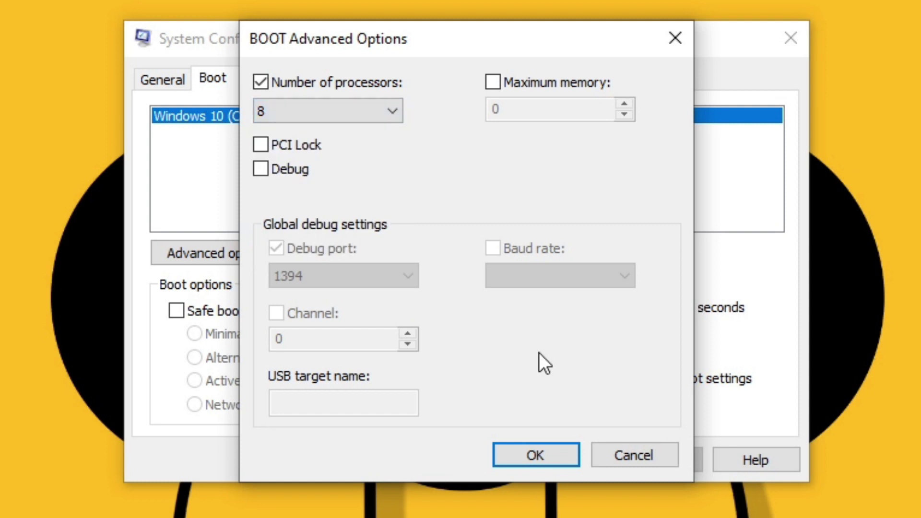
{"action": "left_click", "coordinate": [517, 454]}
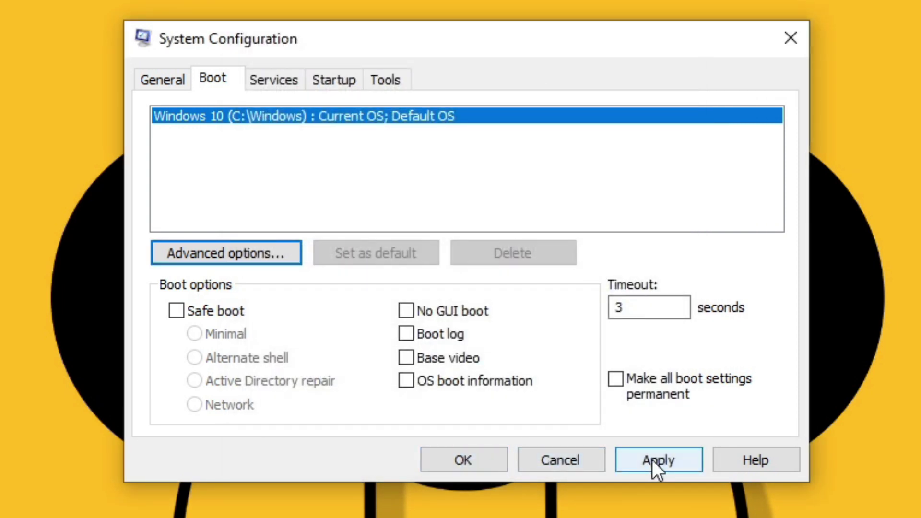
{"action": "left_click", "coordinate": [652, 459]}
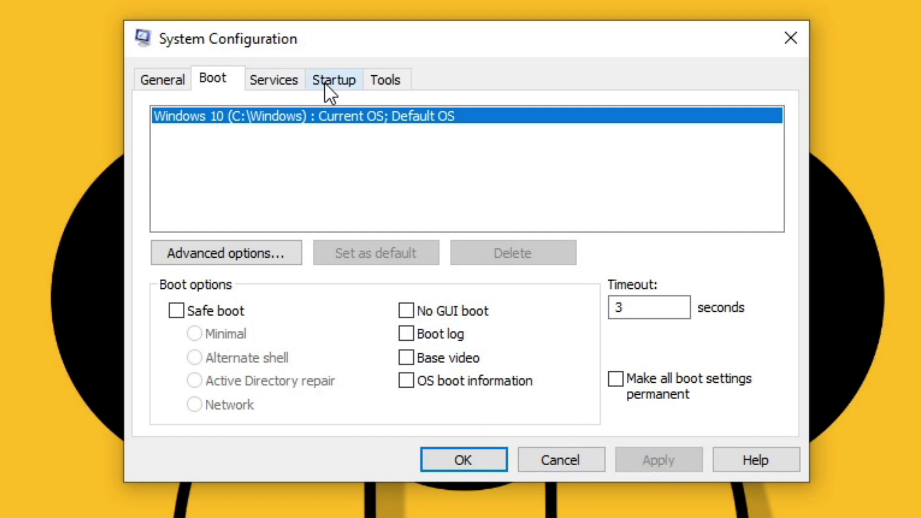
Step: Hide all Microsoft services, review the remaining ones, and disable the Wallpaper Engine Service
{"action": "left_click", "coordinate": [272, 80]}
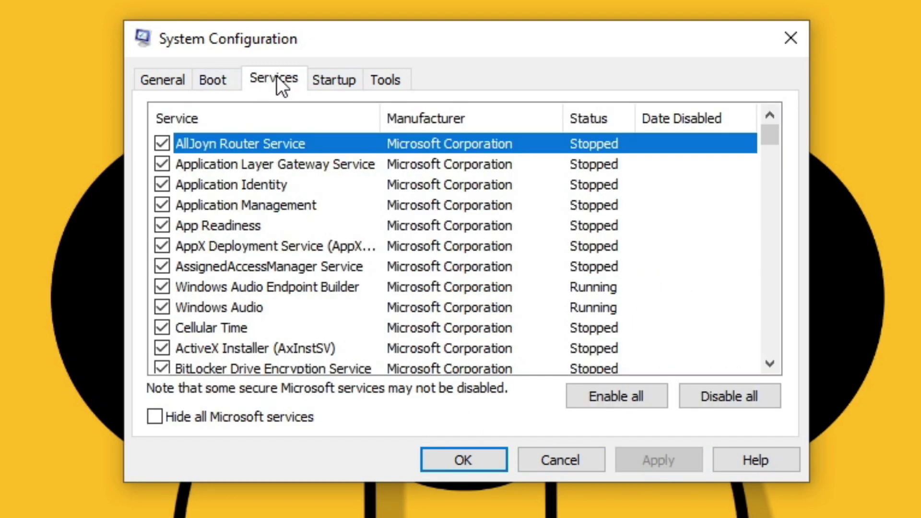
{"action": "left_click", "coordinate": [154, 417]}
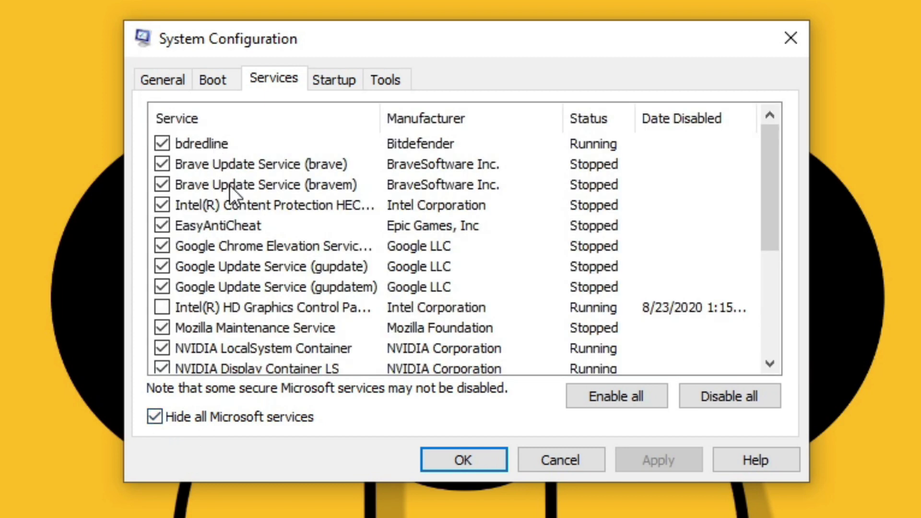
{"action": "scroll", "coordinate": [216, 288], "scroll_direction": "down", "scroll_amount": 3}
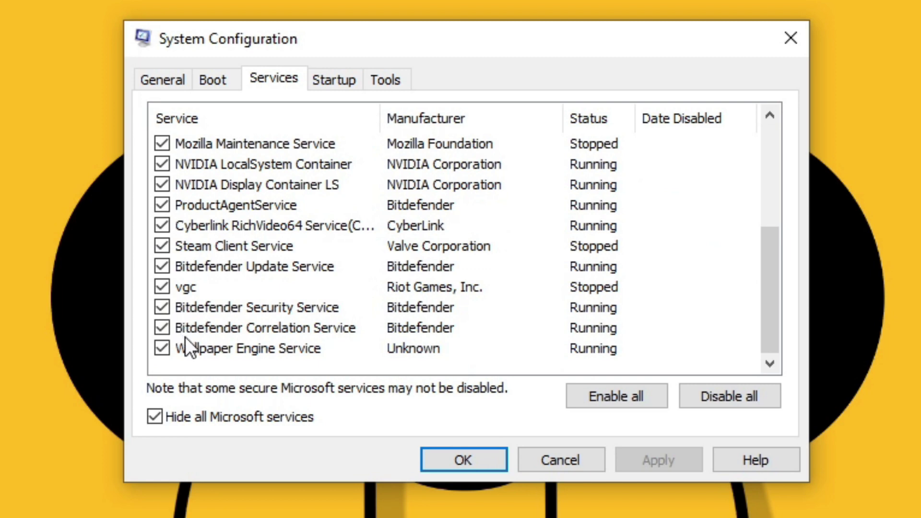
{"action": "scroll", "coordinate": [194, 336], "scroll_direction": "up", "scroll_amount": 3}
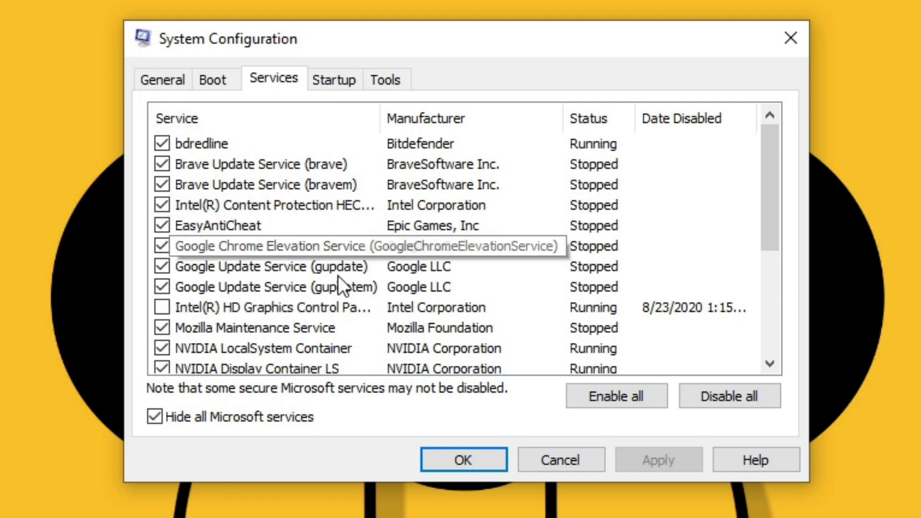
{"action": "scroll", "coordinate": [233, 272], "scroll_direction": "down", "scroll_amount": 3}
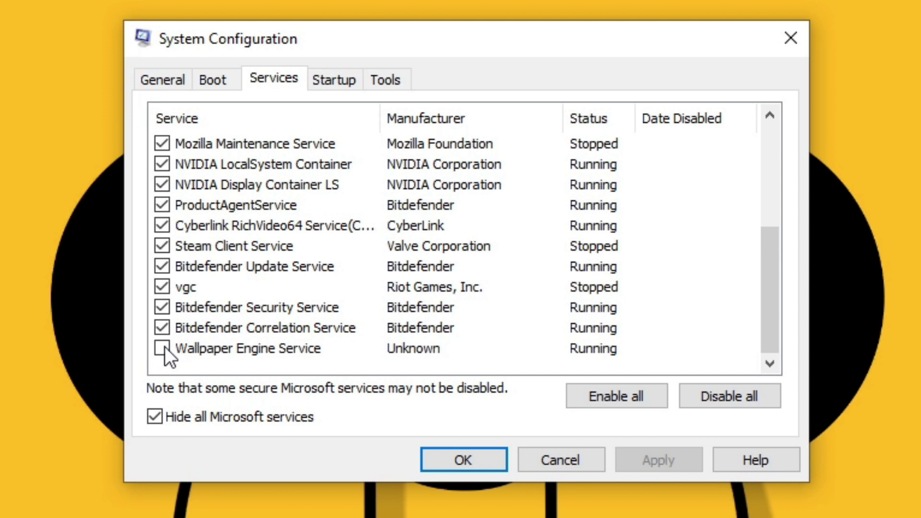
{"action": "left_click", "coordinate": [159, 247]}
{"action": "left_click", "coordinate": [205, 349]}
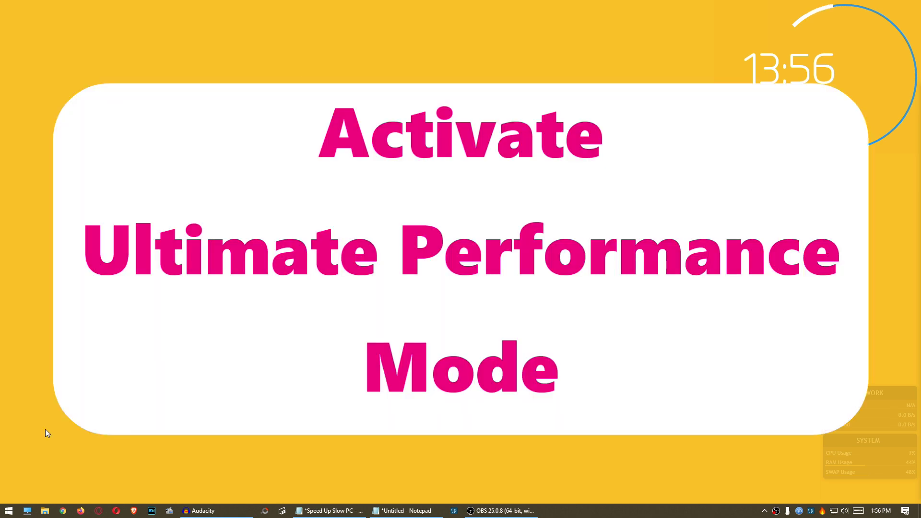
Step: Launch Control Panel from the Run dialog and open Power Options
{"action": "right_click", "coordinate": [4, 512]}
{"action": "key", "text": "r"}
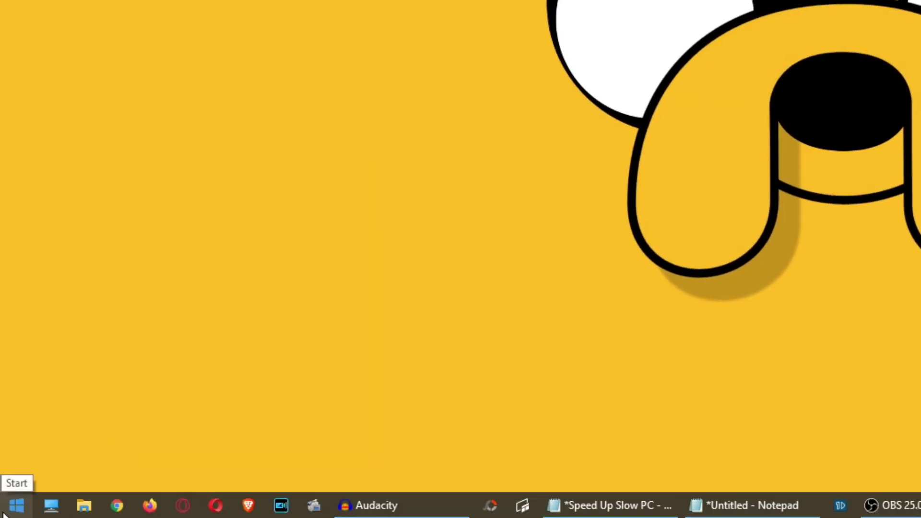
{"action": "right_click", "coordinate": [3, 515]}
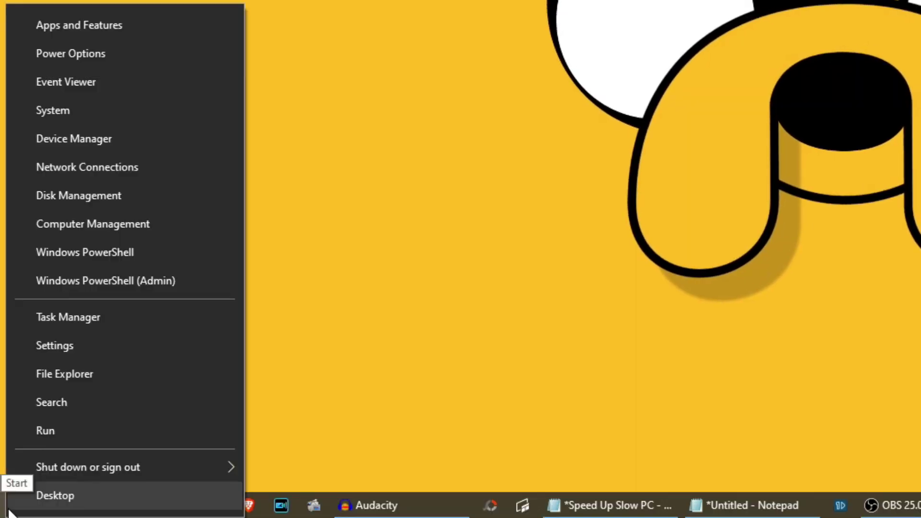
{"action": "left_click", "coordinate": [73, 437]}
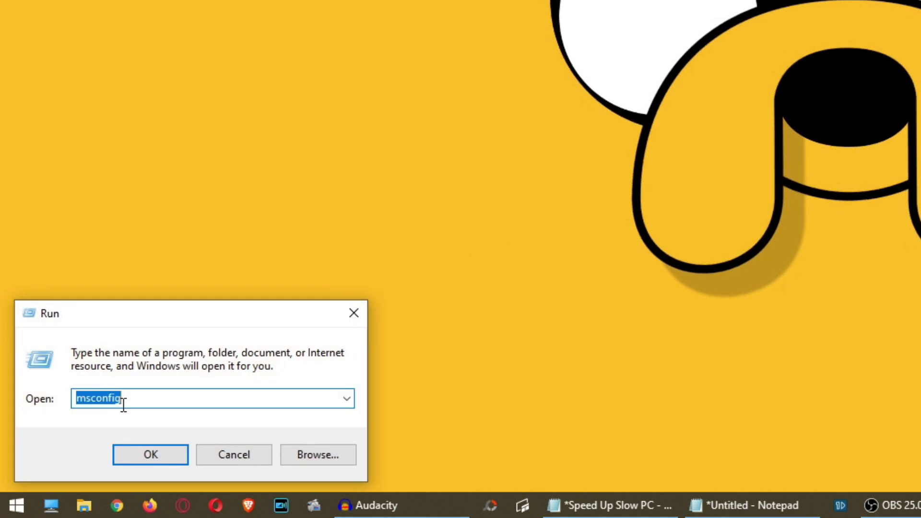
{"action": "type", "text": "con"}
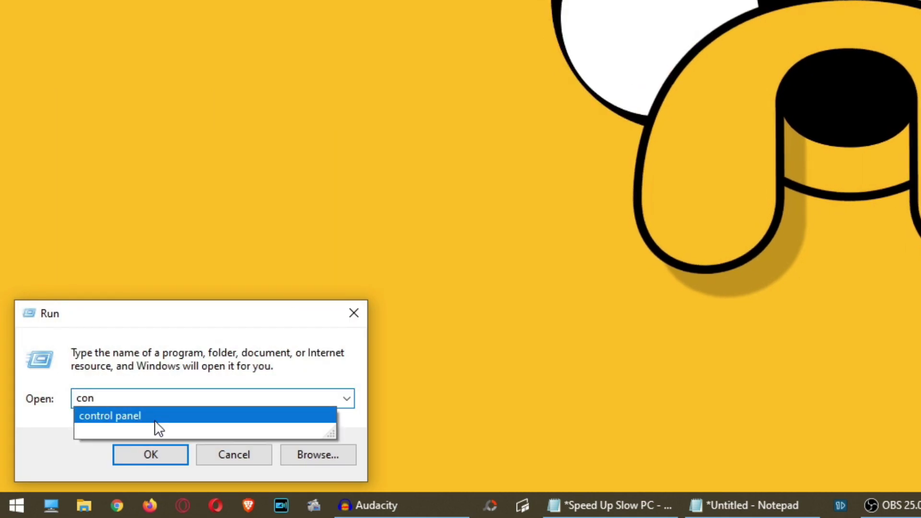
{"action": "left_click", "coordinate": [154, 420]}
{"action": "left_click", "coordinate": [150, 456]}
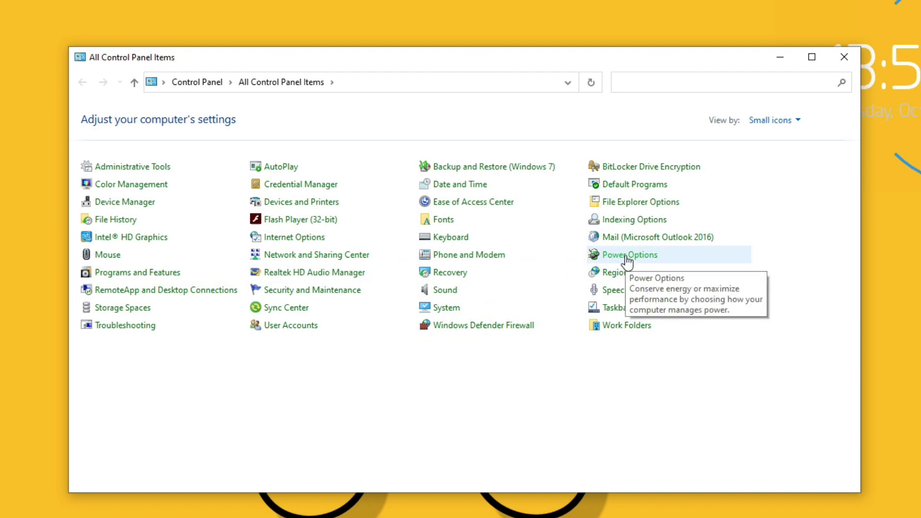
{"action": "left_click", "coordinate": [627, 259]}
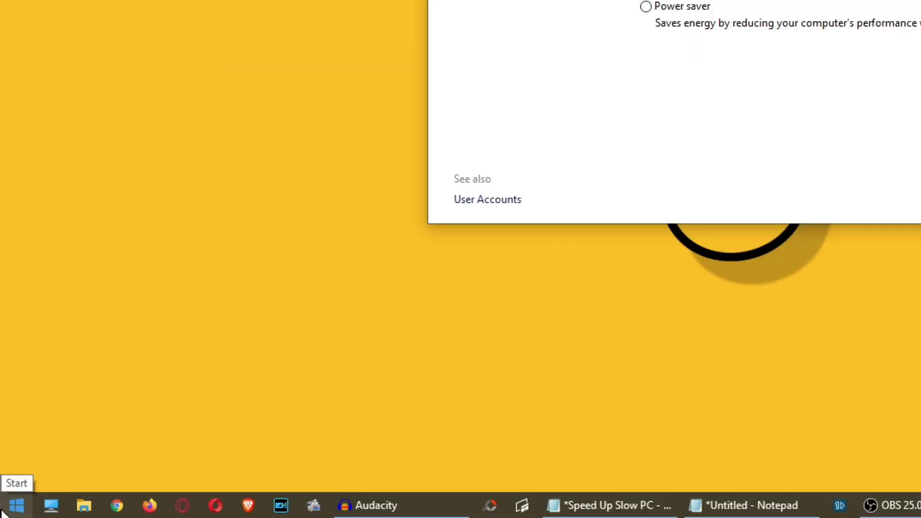
Step: Open Windows PowerShell with administrator rights
{"action": "right_click", "coordinate": [9, 509]}
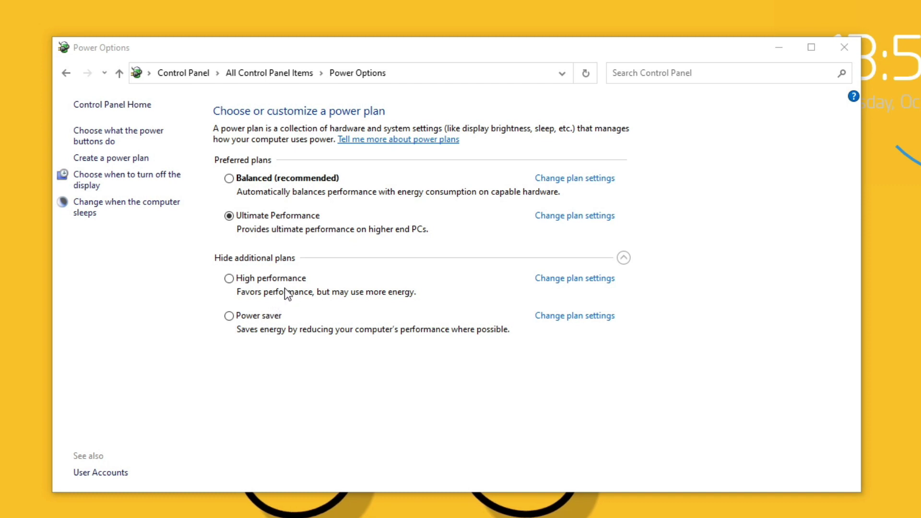
{"action": "right_click", "coordinate": [9, 510]}
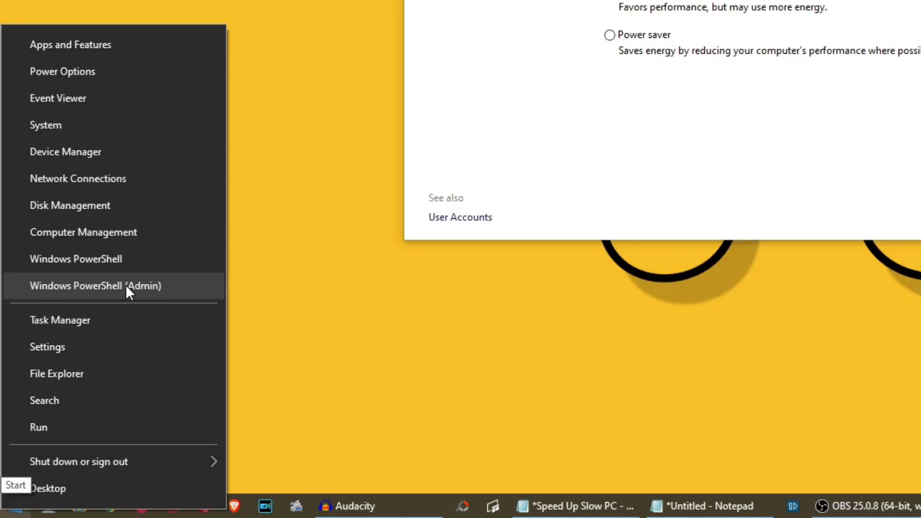
{"action": "left_click", "coordinate": [125, 284]}
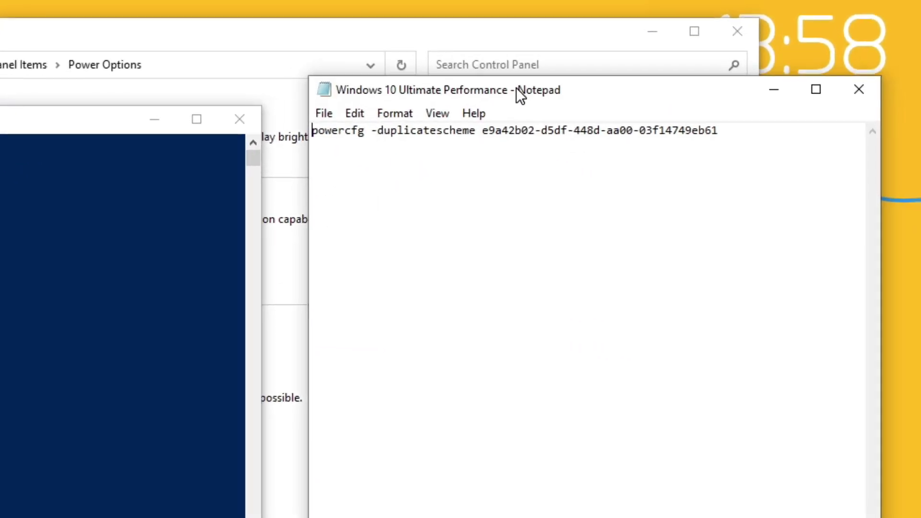
Step: Copy the command powercfg -duplicatescheme e9a42b02-d5df-448d-aa00-03f14749eb61 from Notepad and paste it at the PowerShell prompt
{"action": "left_click_drag", "start_coordinate": [739, 117], "coordinate": [473, 123]}
{"action": "left_click_drag", "start_coordinate": [612, 78], "coordinate": [561, 74]}
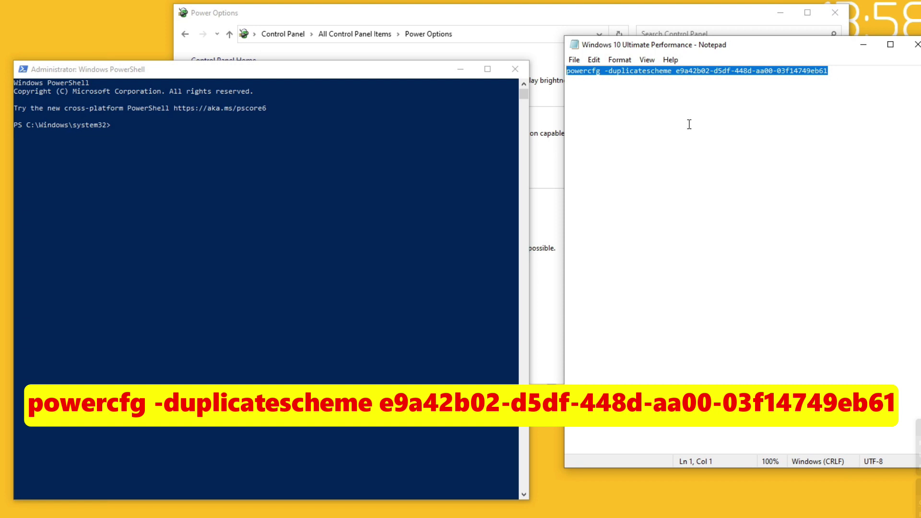
{"action": "left_click_drag", "start_coordinate": [831, 71], "coordinate": [566, 72]}
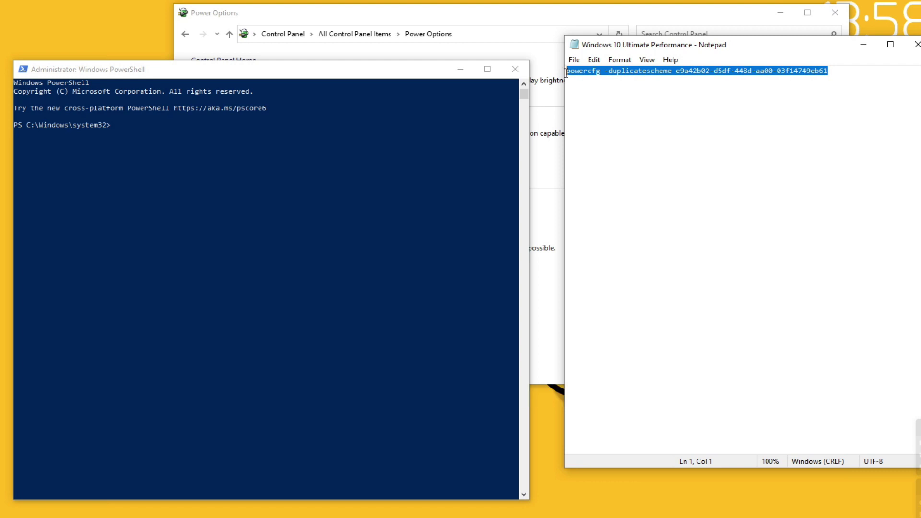
{"action": "right_click", "coordinate": [595, 71]}
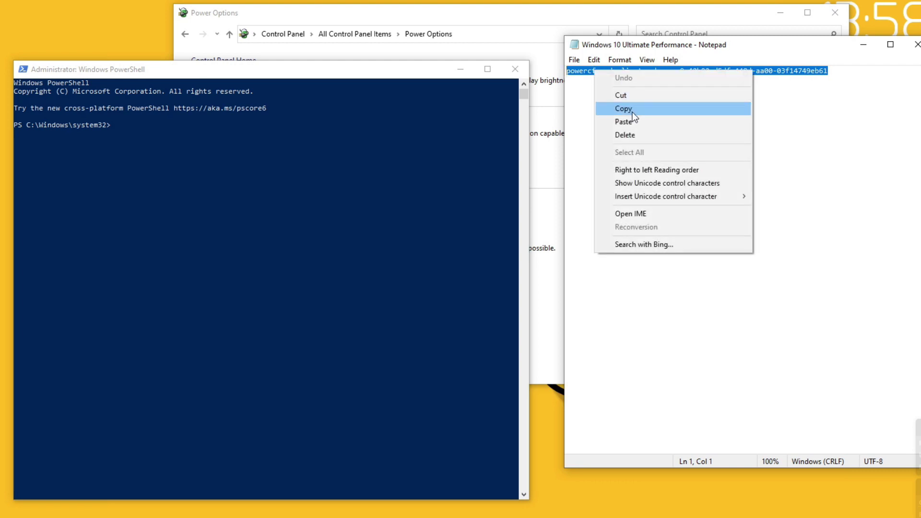
{"action": "left_click", "coordinate": [628, 110]}
{"action": "left_click", "coordinate": [123, 127]}
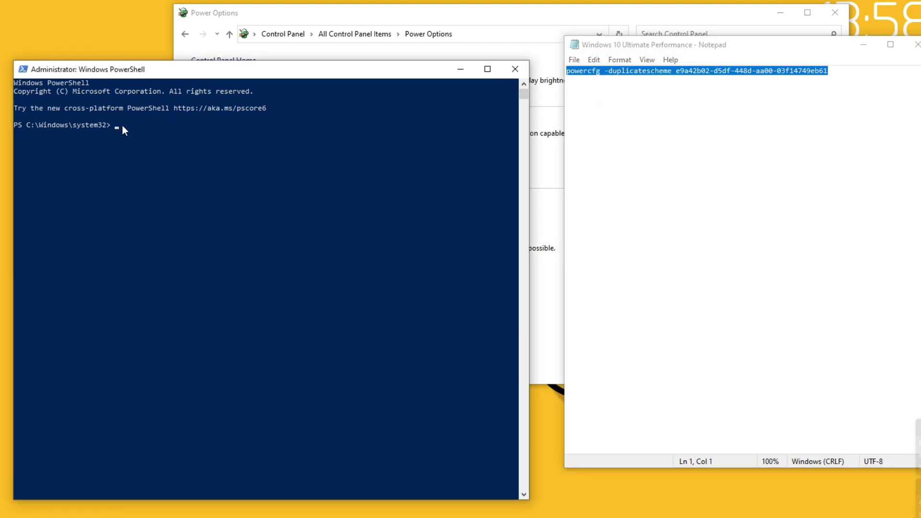
{"action": "right_click", "coordinate": [121, 125]}
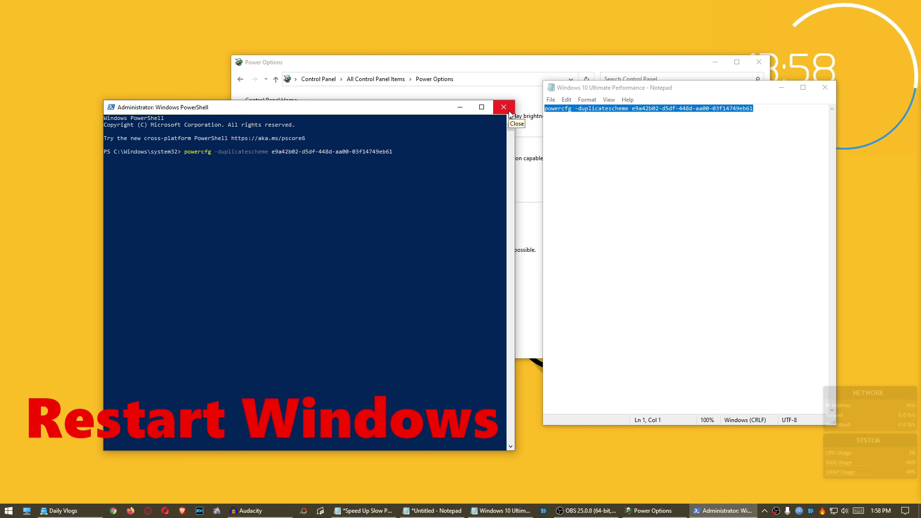
Step: Close the PowerShell, Power Options and Notepad windows
{"action": "left_click", "coordinate": [509, 112]}
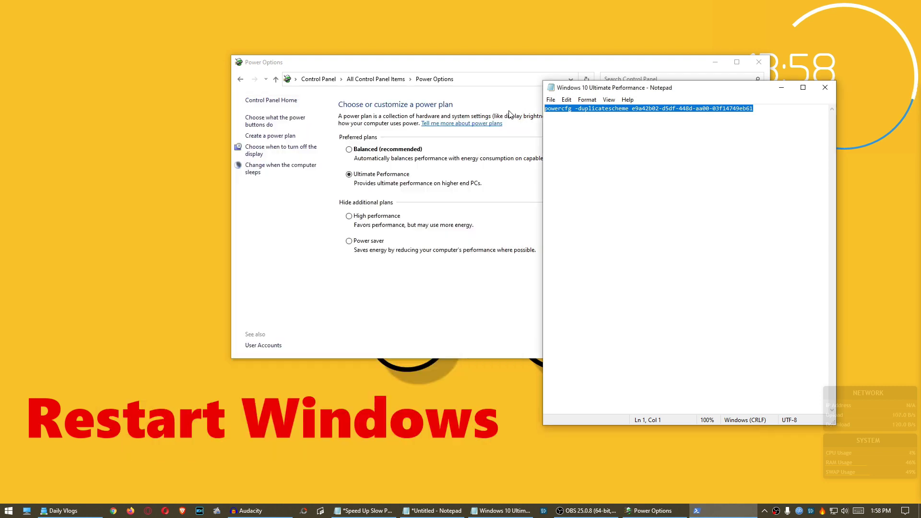
{"action": "left_click", "coordinate": [759, 62]}
{"action": "left_click", "coordinate": [824, 88]}
Step: Run control panel from the Run dialog, check the plans in Power Options, and close the window
{"action": "right_click", "coordinate": [2, 514]}
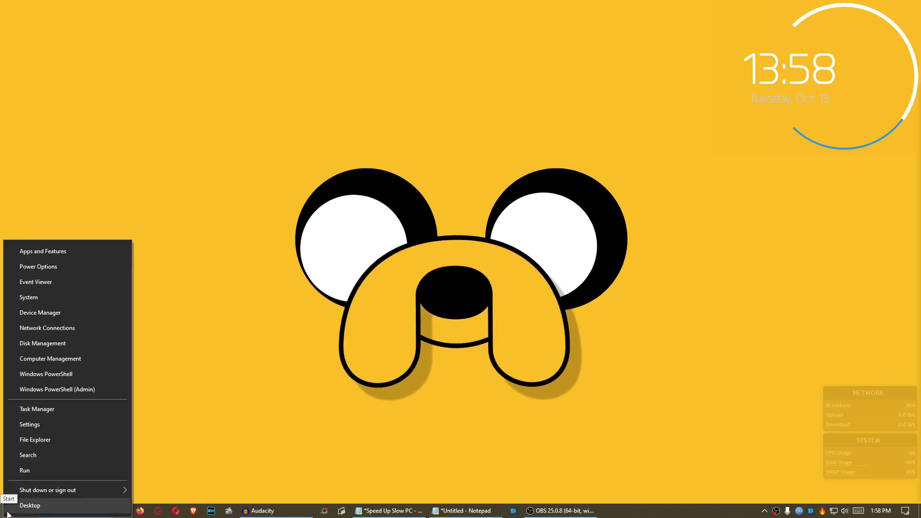
{"action": "left_click", "coordinate": [40, 471]}
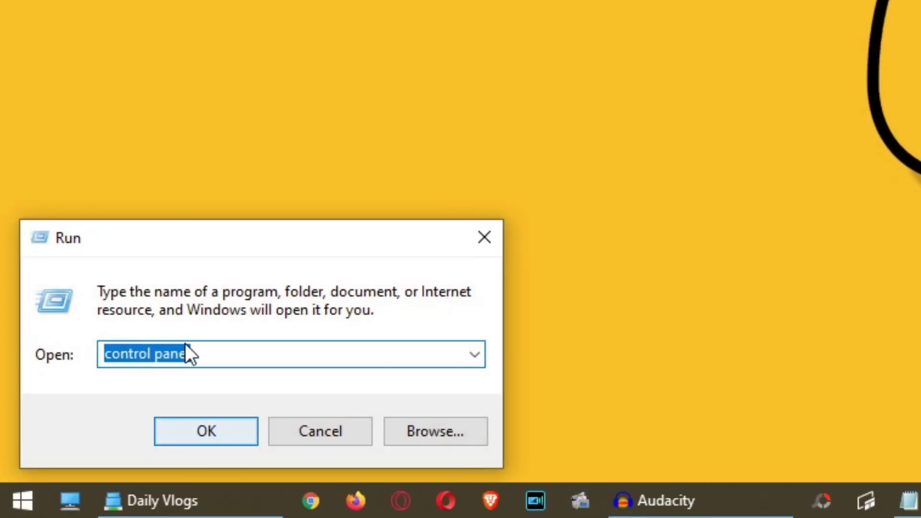
{"action": "left_click_drag", "start_coordinate": [190, 355], "coordinate": [86, 357]}
{"action": "left_click", "coordinate": [214, 431]}
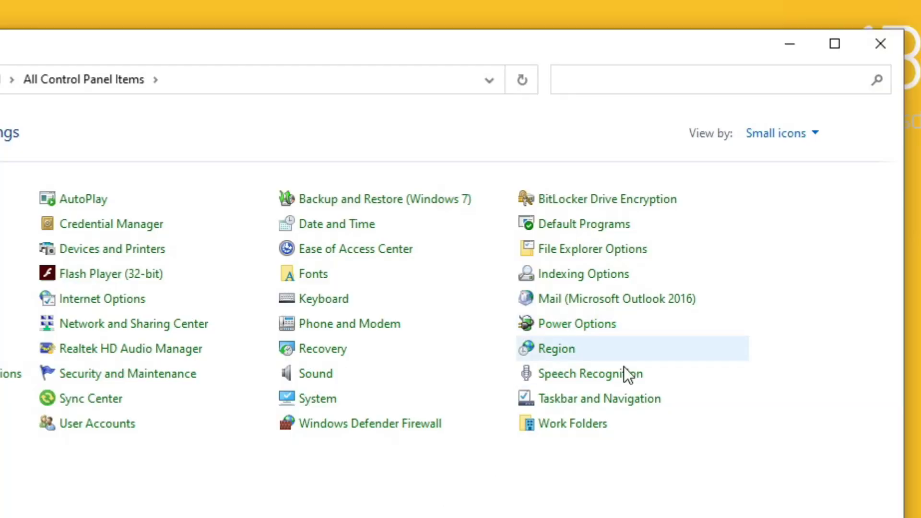
{"action": "left_click", "coordinate": [576, 324]}
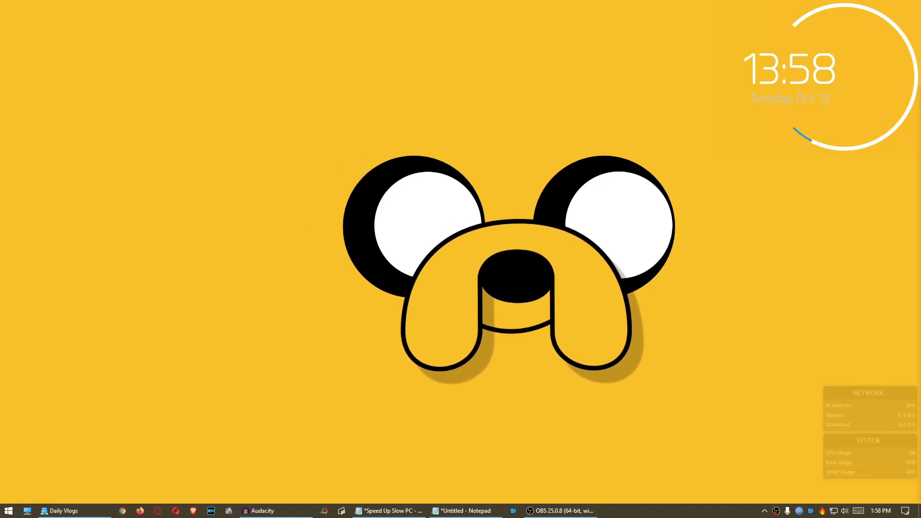
{"action": "key", "text": "alt+F4"}
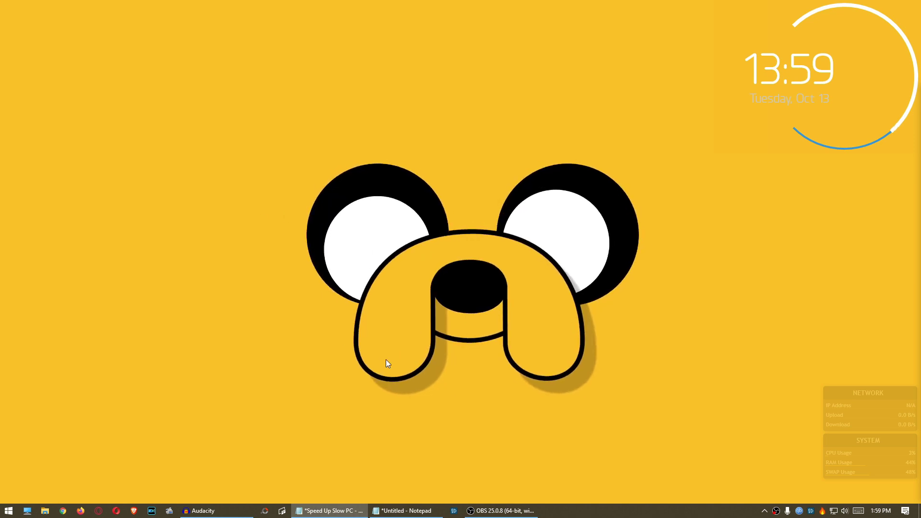
{"action": "left_click", "coordinate": [8, 511]}
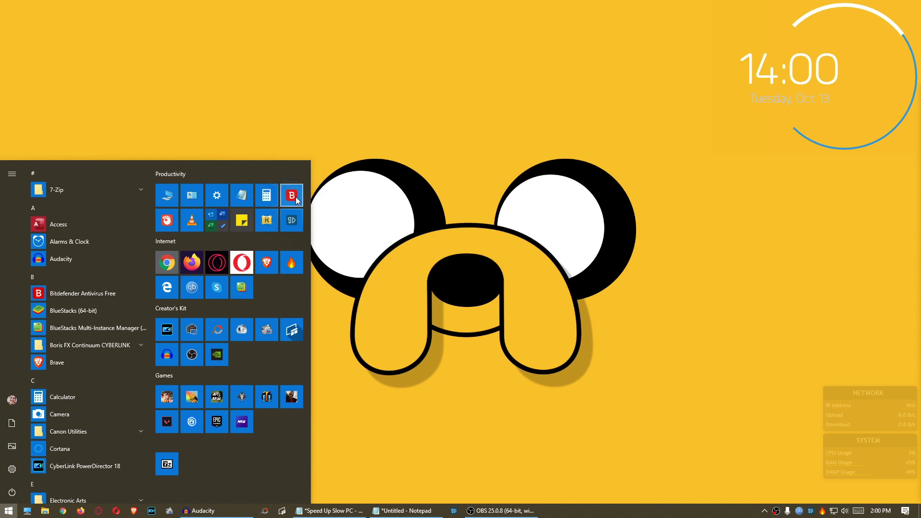
{"action": "left_click", "coordinate": [364, 202]}
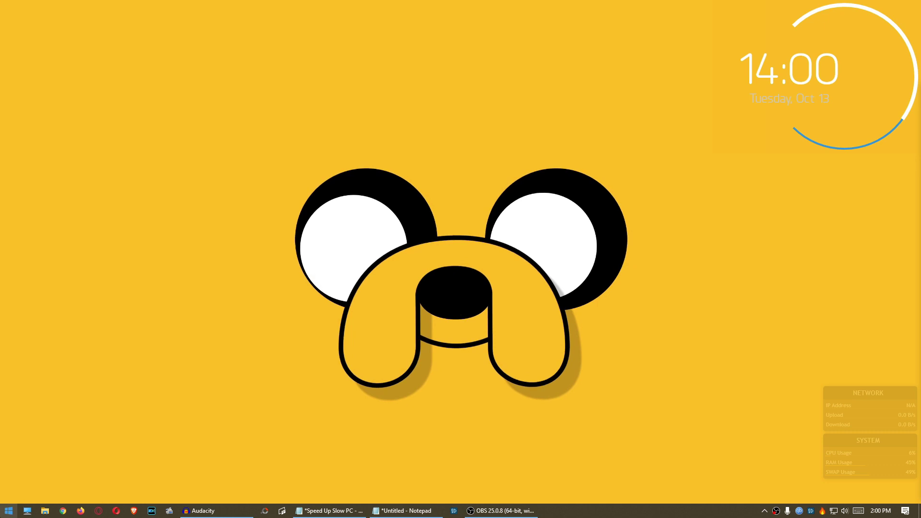
Step: Review the installed programs in Control Panel's Programs and Features, and close the window
{"action": "left_click", "coordinate": [8, 510]}
{"action": "left_click", "coordinate": [194, 200]}
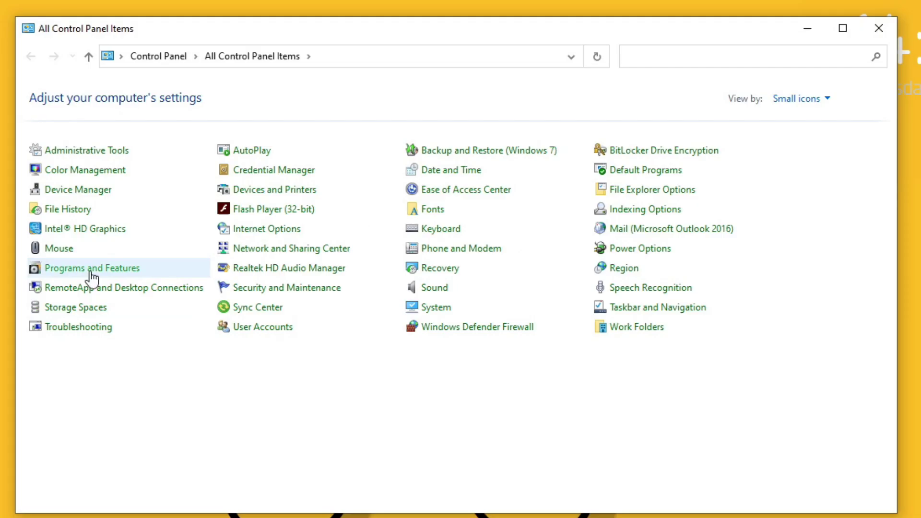
{"action": "left_click", "coordinate": [278, 209]}
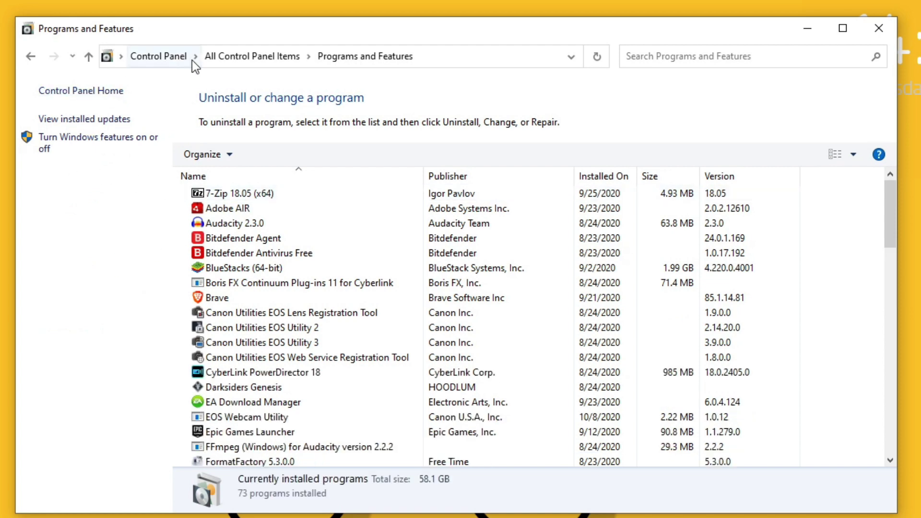
{"action": "left_click", "coordinate": [211, 56]}
{"action": "left_click", "coordinate": [98, 270]}
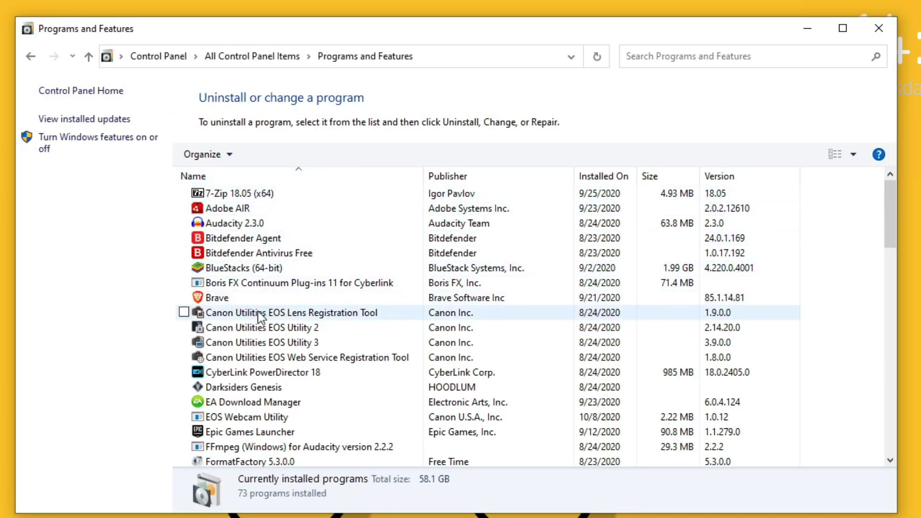
{"action": "scroll", "coordinate": [273, 349], "scroll_direction": "down", "scroll_amount": 13}
{"action": "left_click", "coordinate": [879, 28]}
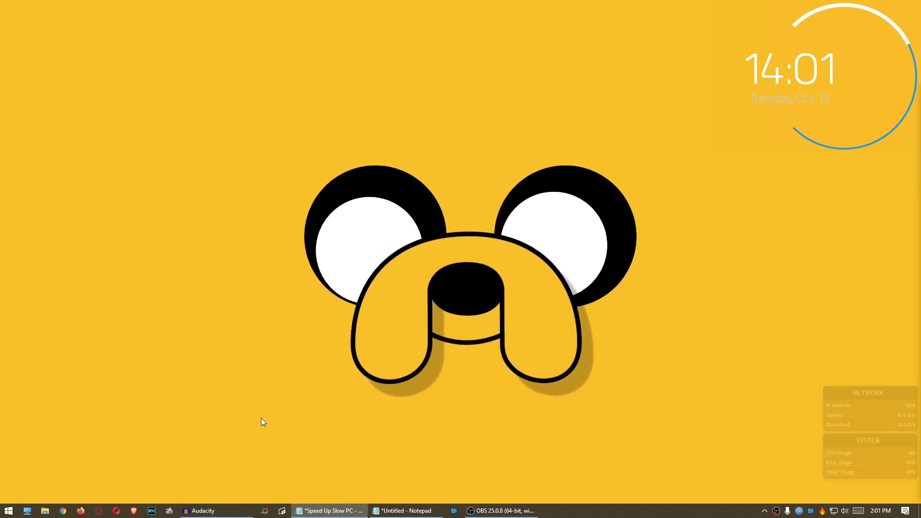
{"action": "left_click", "coordinate": [8, 510]}
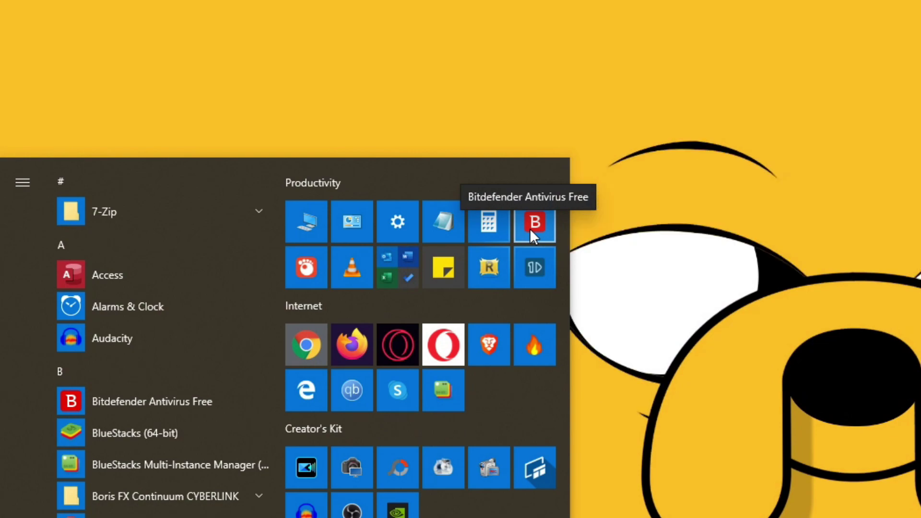
{"action": "left_click", "coordinate": [816, 229]}
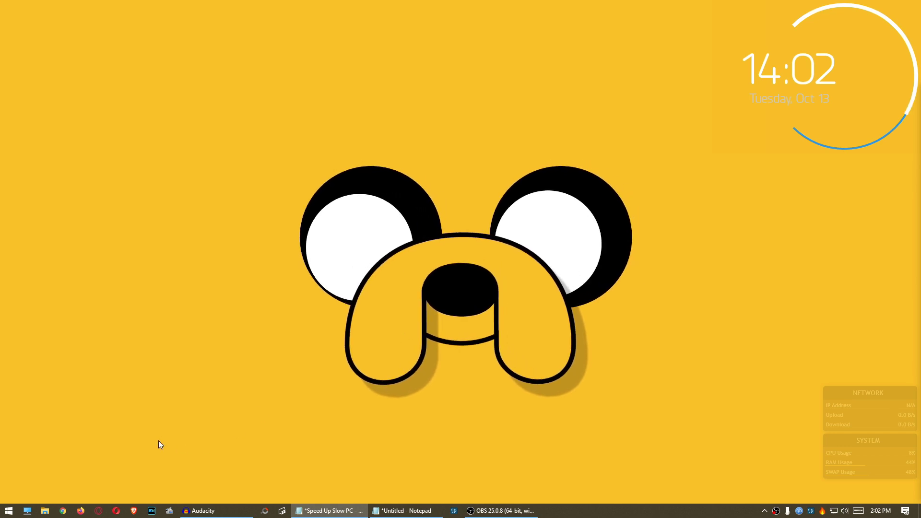
Step: Launch the Opera GX browser and look through the GX Corner page
{"action": "left_click", "coordinate": [98, 511]}
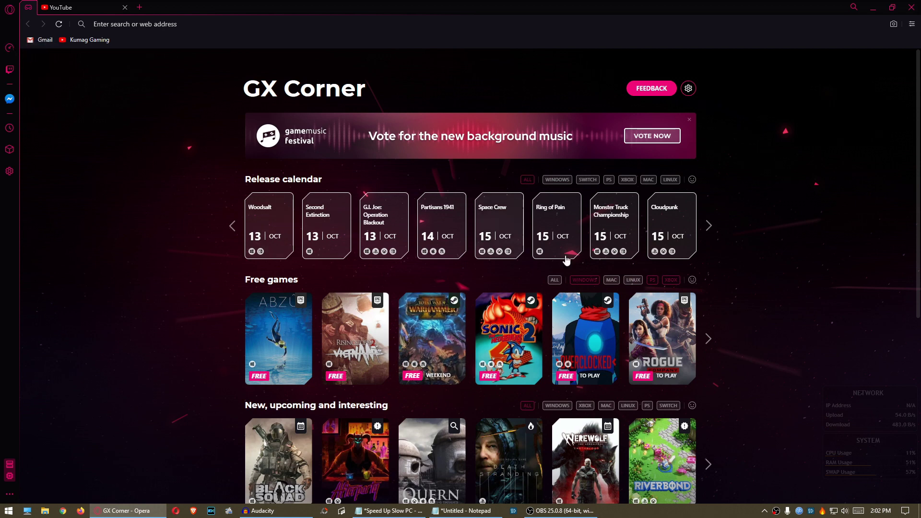
{"action": "scroll", "coordinate": [537, 331], "scroll_direction": "down", "scroll_amount": 2}
{"action": "scroll", "coordinate": [537, 331], "scroll_direction": "down", "scroll_amount": 3}
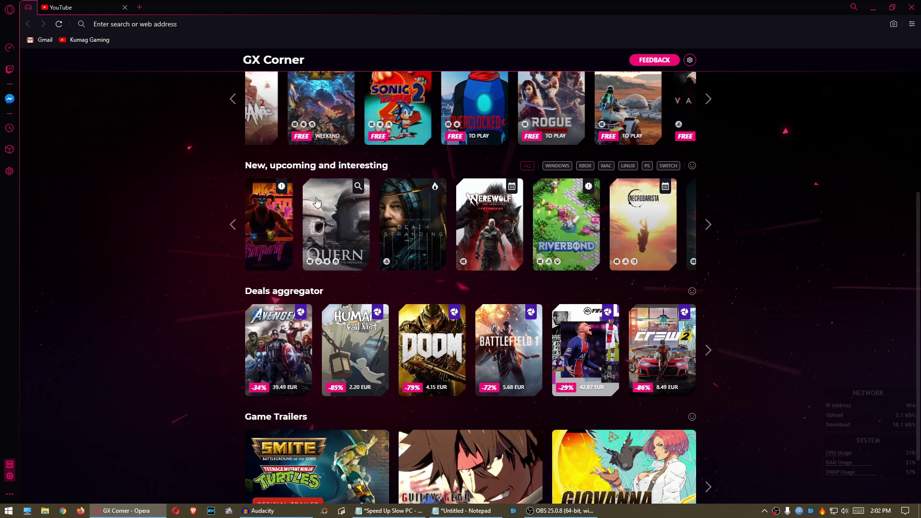
{"action": "scroll", "coordinate": [665, 301], "scroll_direction": "up", "scroll_amount": 5}
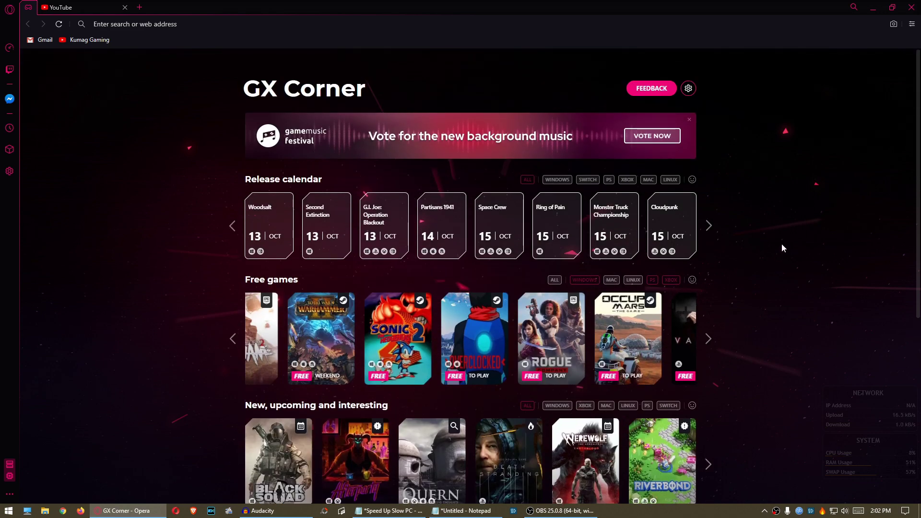
Step: Try a 1 GB memory limit for the RAM Limiter in GX Control, and return it to 2 GB
{"action": "left_click", "coordinate": [9, 50]}
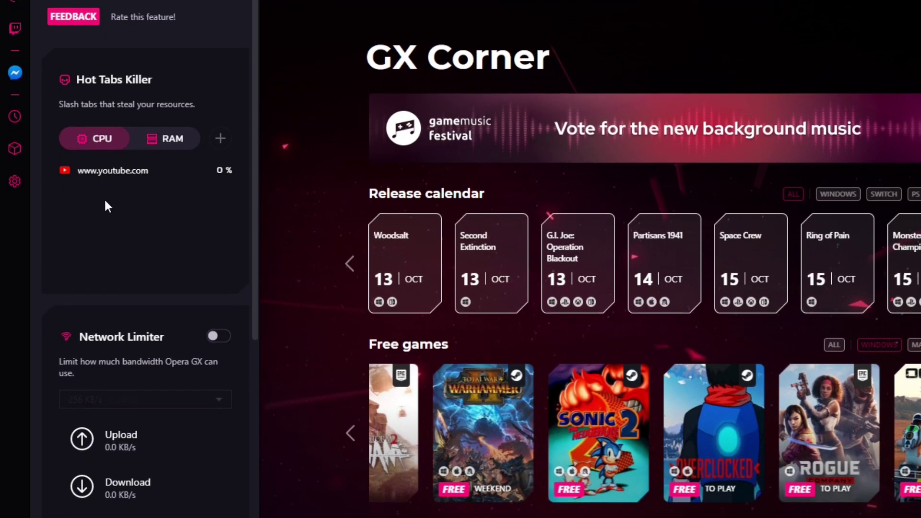
{"action": "scroll", "coordinate": [156, 341], "scroll_direction": "down", "scroll_amount": 3}
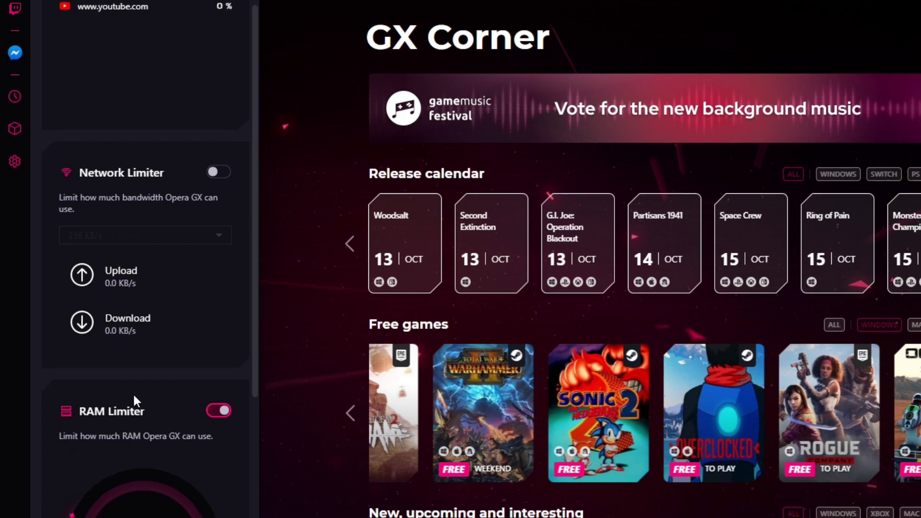
{"action": "scroll", "coordinate": [154, 441], "scroll_direction": "down", "scroll_amount": 6}
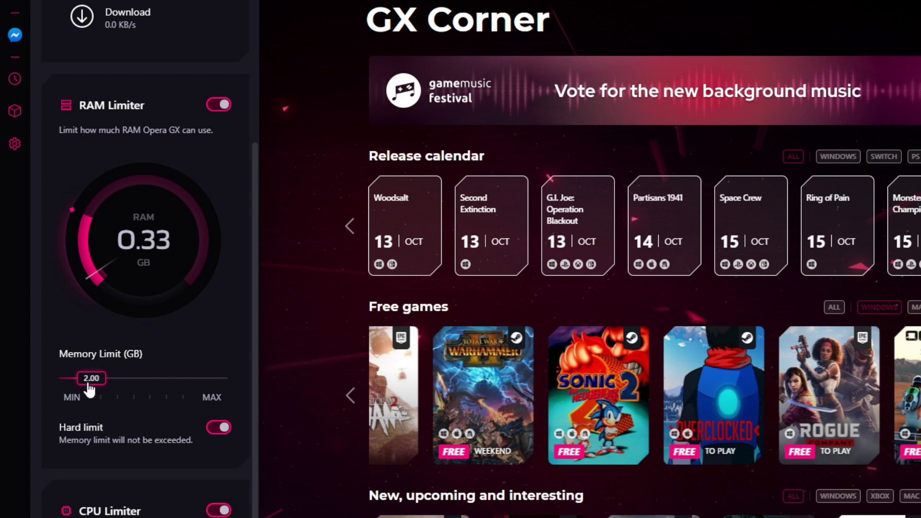
{"action": "left_click_drag", "start_coordinate": [88, 388], "coordinate": [67, 387]}
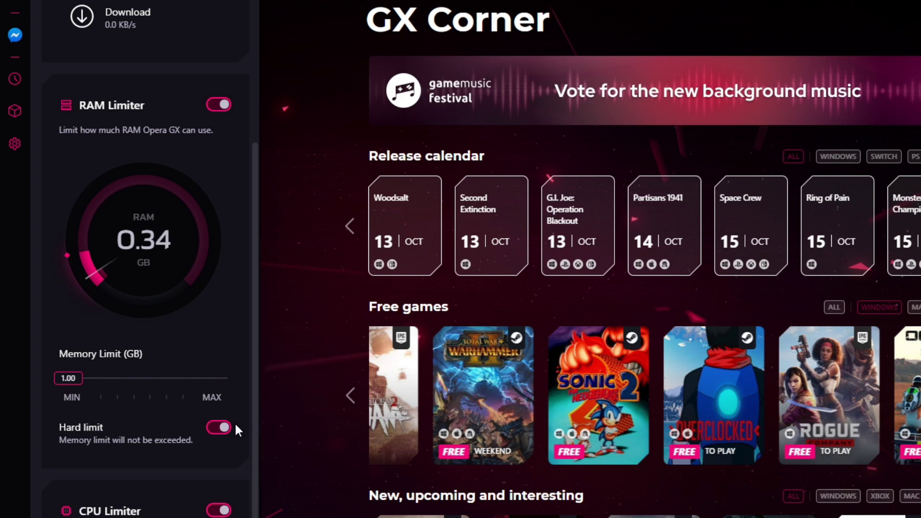
{"action": "left_click_drag", "start_coordinate": [76, 390], "coordinate": [93, 392]}
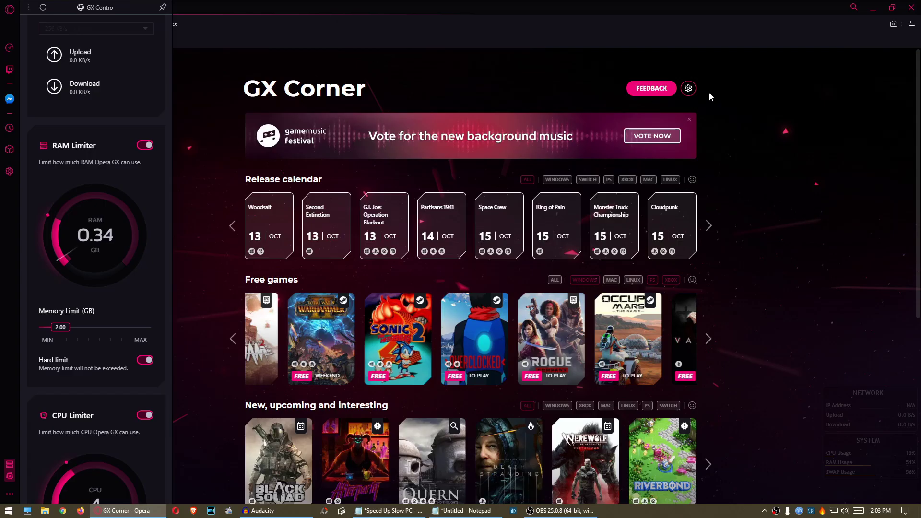
{"action": "left_click", "coordinate": [799, 219]}
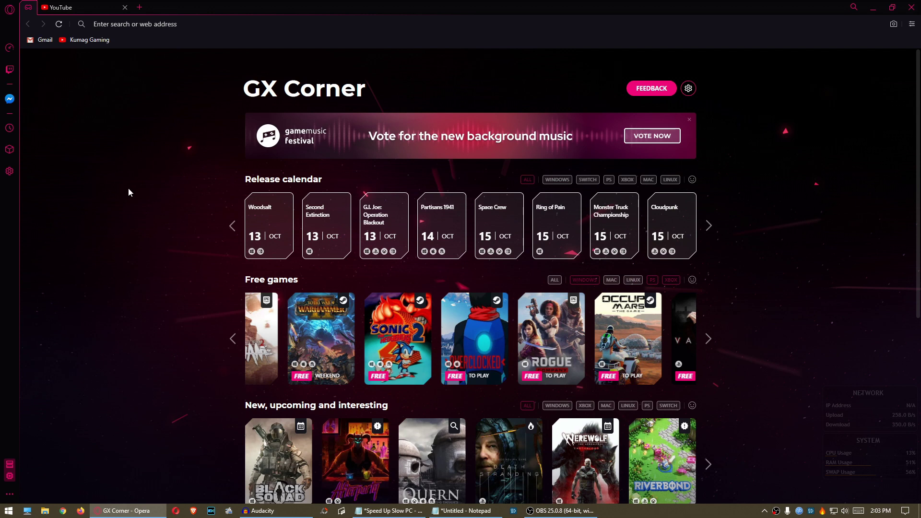
Step: Switch to the YouTube tab and examine the RAM and CPU limiter settings in GX Control
{"action": "left_click", "coordinate": [88, 8]}
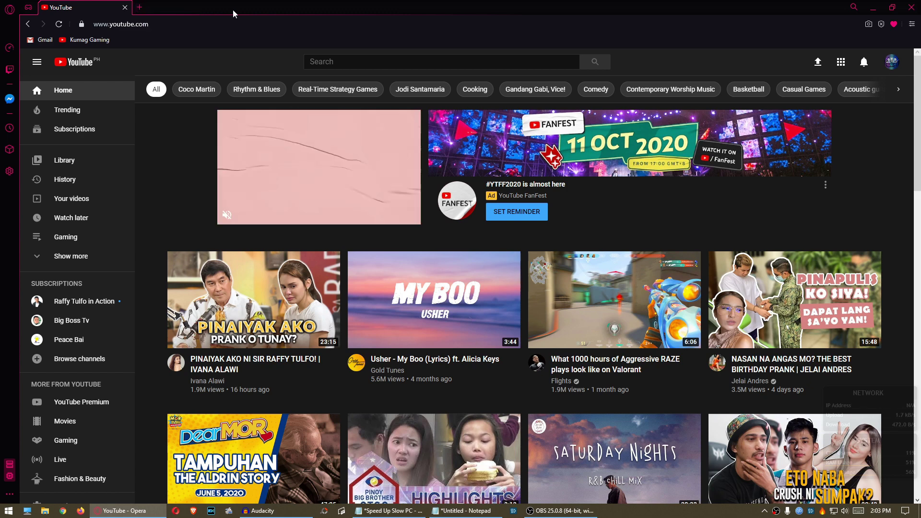
{"action": "left_click", "coordinate": [11, 48]}
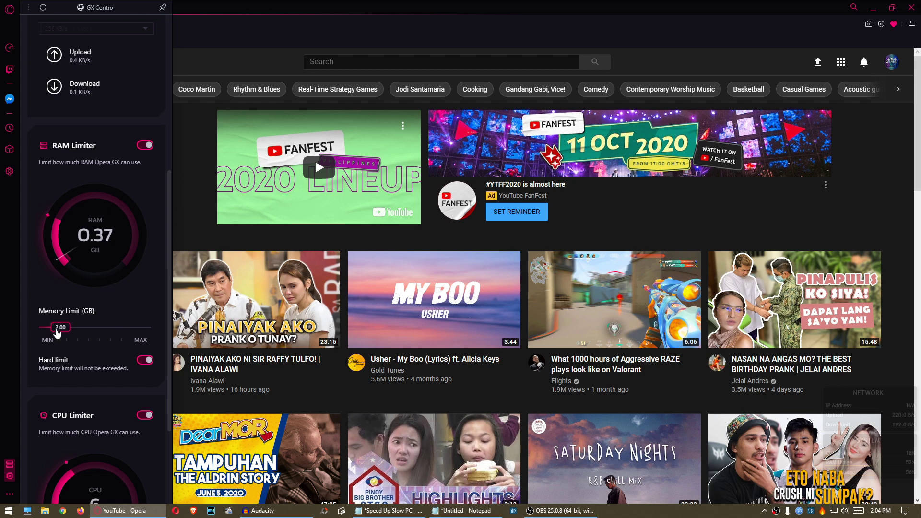
{"action": "scroll", "coordinate": [141, 327], "scroll_direction": "down", "scroll_amount": 1}
{"action": "scroll", "coordinate": [140, 327], "scroll_direction": "down", "scroll_amount": 3}
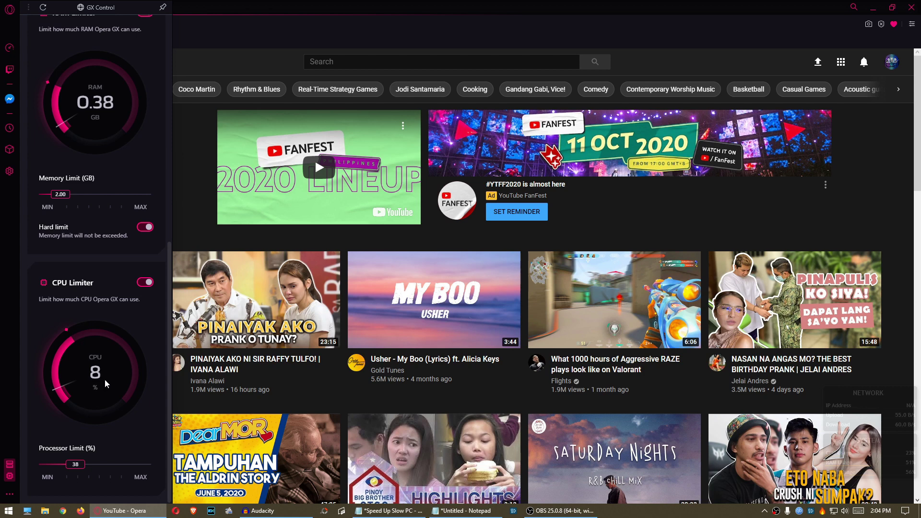
{"action": "scroll", "coordinate": [106, 384], "scroll_direction": "up", "scroll_amount": 5}
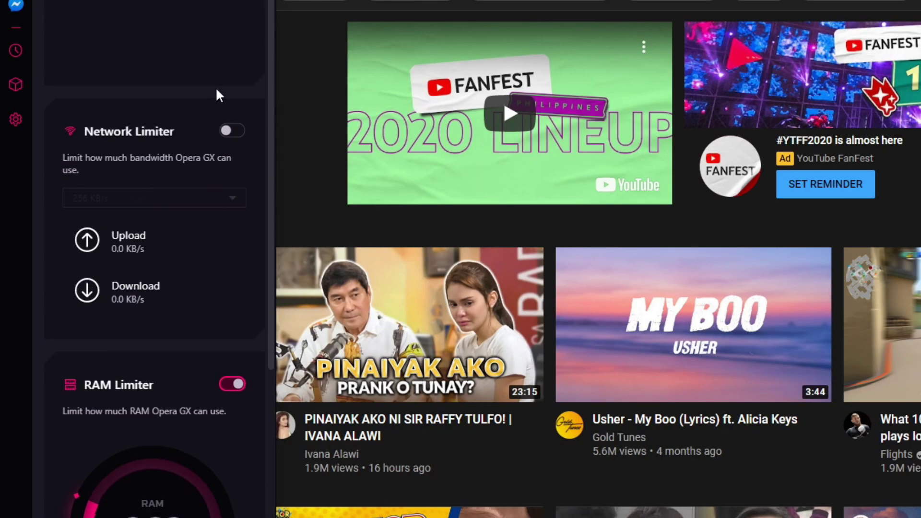
{"action": "left_click", "coordinate": [231, 131]}
{"action": "left_click", "coordinate": [168, 200]}
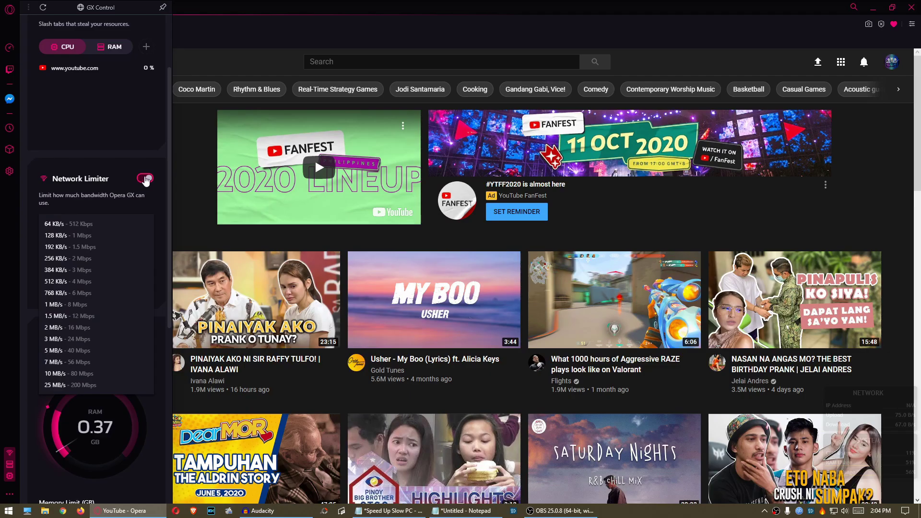
{"action": "left_click", "coordinate": [145, 179]}
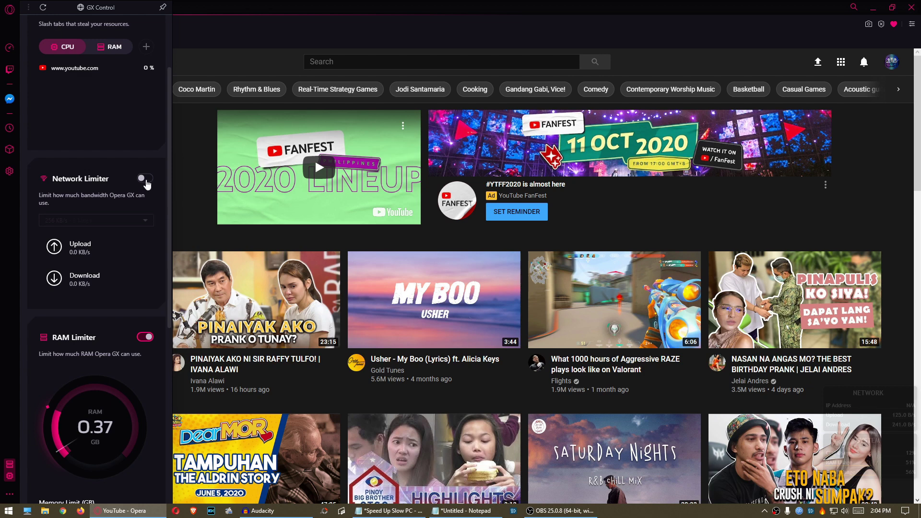
Step: Turn on the Network Limiter in GX Control, look through its bandwidth options, and turn the limiter off again
{"action": "left_click", "coordinate": [146, 179]}
{"action": "left_click", "coordinate": [113, 221]}
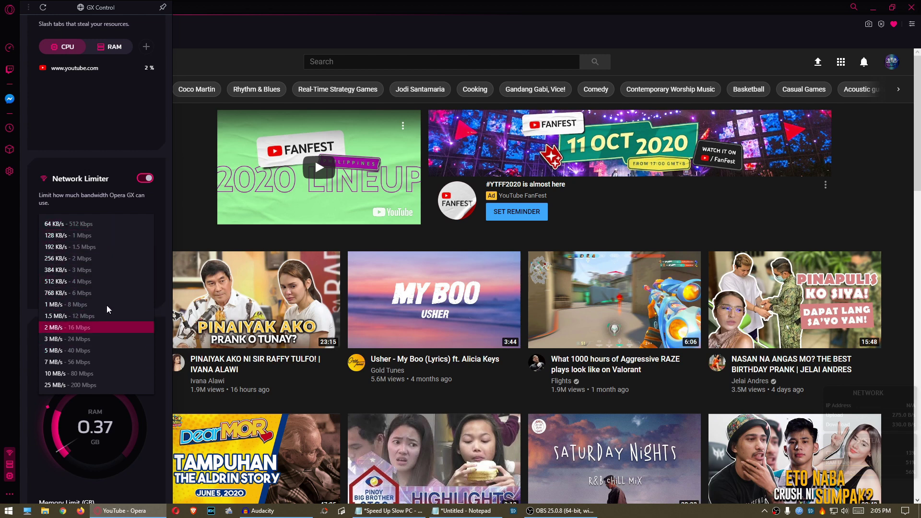
{"action": "left_click", "coordinate": [113, 126]}
{"action": "left_click", "coordinate": [144, 178]}
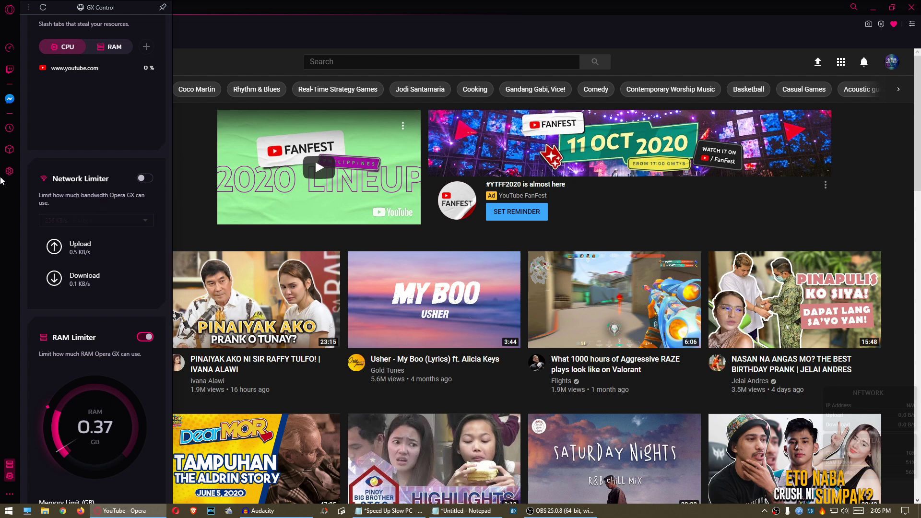
Step: Lower the CPU Limiter's processor limit to 25% in GX Control, and switch the CPU Limiter off
{"action": "scroll", "coordinate": [89, 322], "scroll_direction": "down", "scroll_amount": 6}
{"action": "scroll", "coordinate": [88, 321], "scroll_direction": "up", "scroll_amount": 6}
{"action": "scroll", "coordinate": [89, 322], "scroll_direction": "down", "scroll_amount": 4}
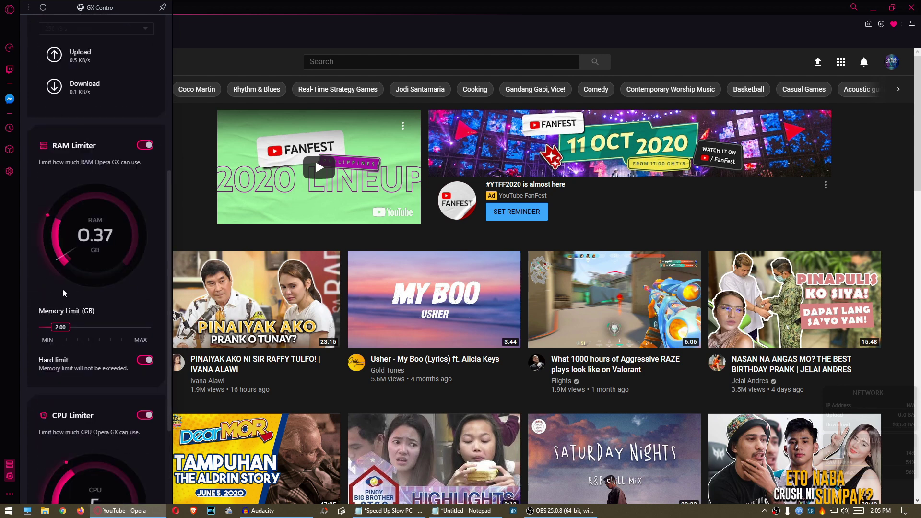
{"action": "scroll", "coordinate": [106, 299], "scroll_direction": "up", "scroll_amount": 6}
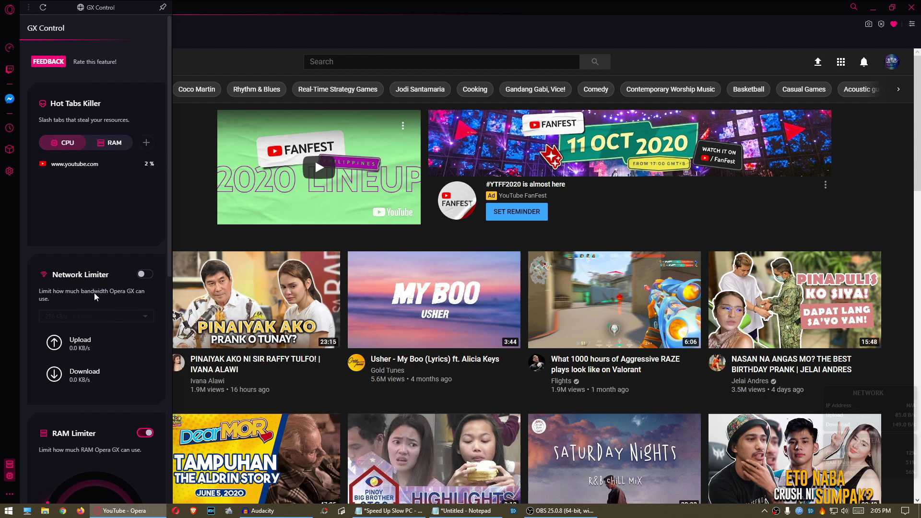
{"action": "scroll", "coordinate": [112, 262], "scroll_direction": "down", "scroll_amount": 5}
{"action": "scroll", "coordinate": [115, 207], "scroll_direction": "down", "scroll_amount": 3}
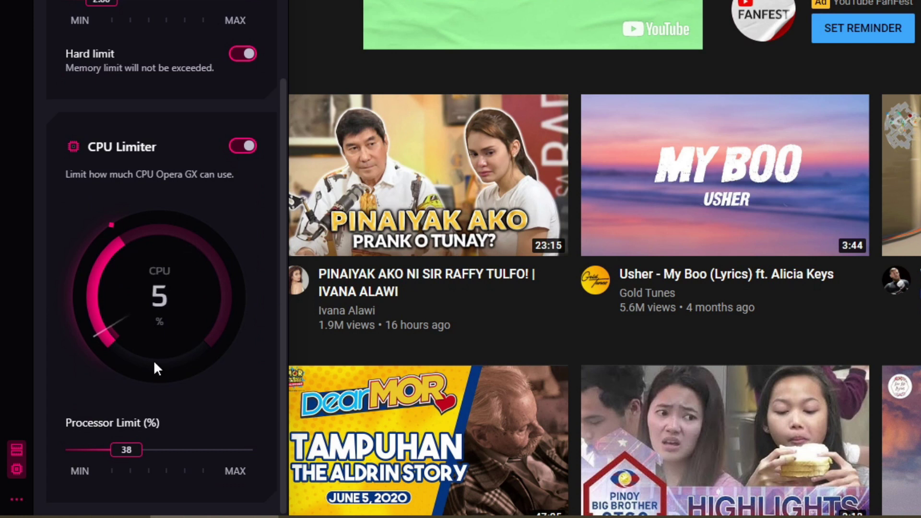
{"action": "left_click_drag", "start_coordinate": [126, 455], "coordinate": [108, 461]}
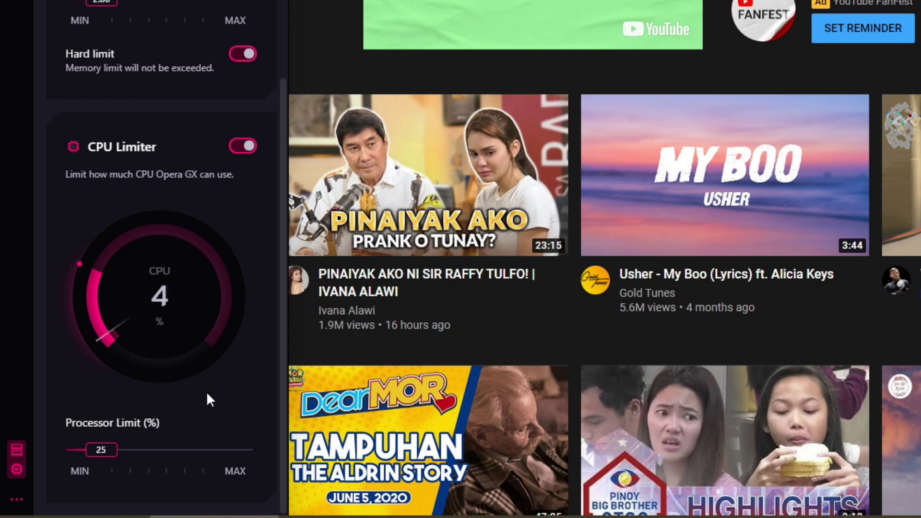
{"action": "left_click", "coordinate": [242, 147]}
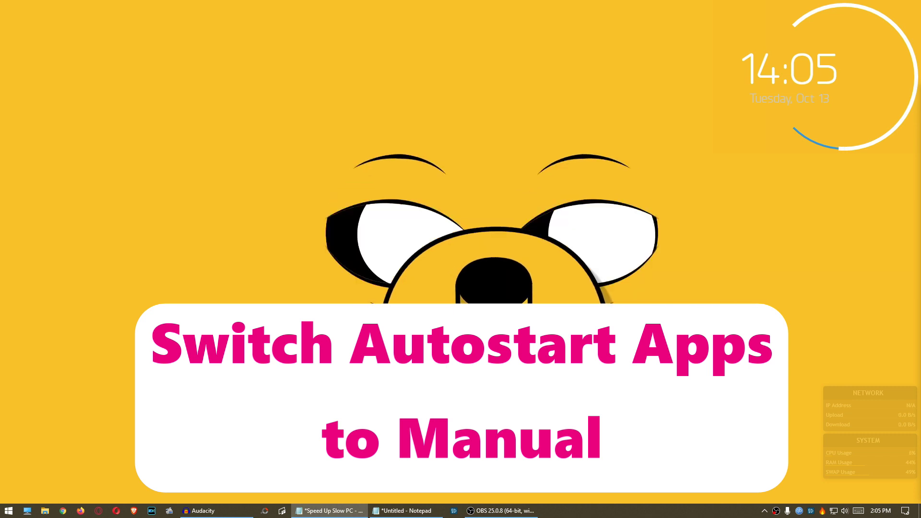
{"action": "right_click", "coordinate": [617, 514]}
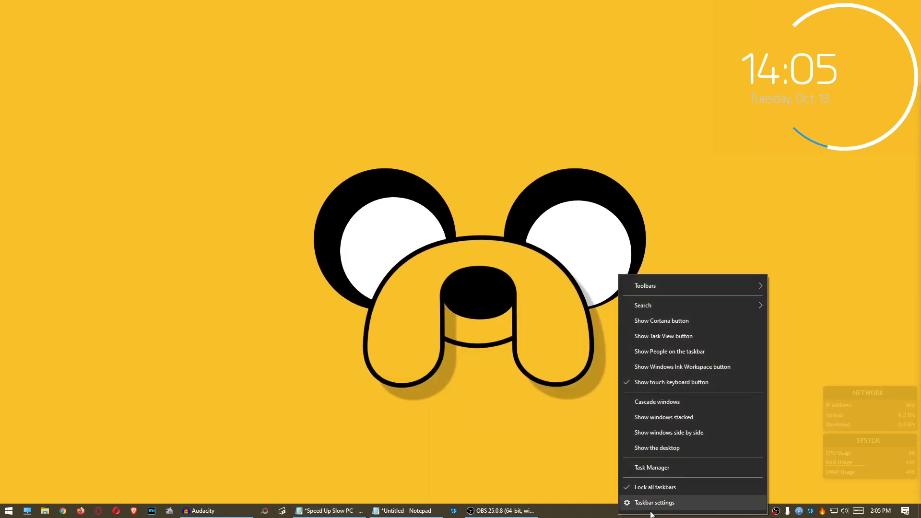
{"action": "left_click", "coordinate": [686, 473]}
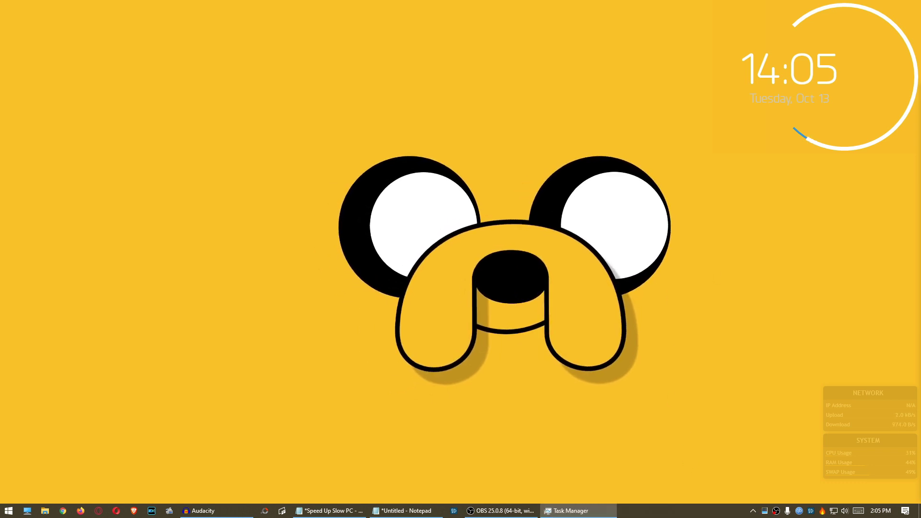
{"action": "key", "text": "alt+F4"}
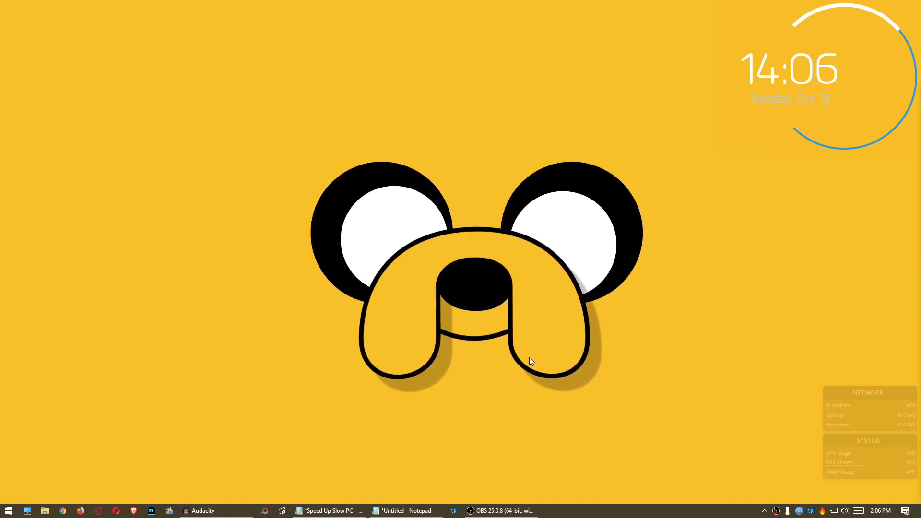
Step: Open Task Manager, reposition its window on the desktop, and show the list of startup apps
{"action": "right_click", "coordinate": [594, 511]}
{"action": "left_click", "coordinate": [631, 470]}
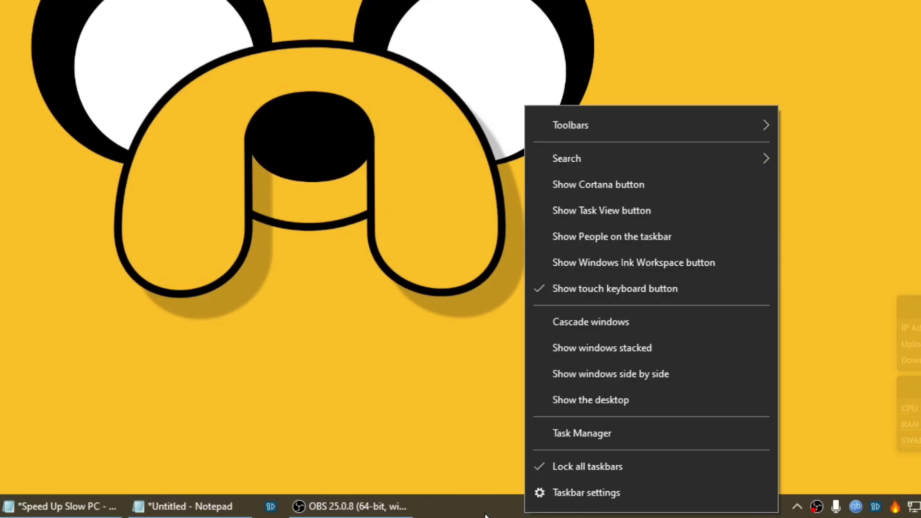
{"action": "right_click", "coordinate": [573, 512]}
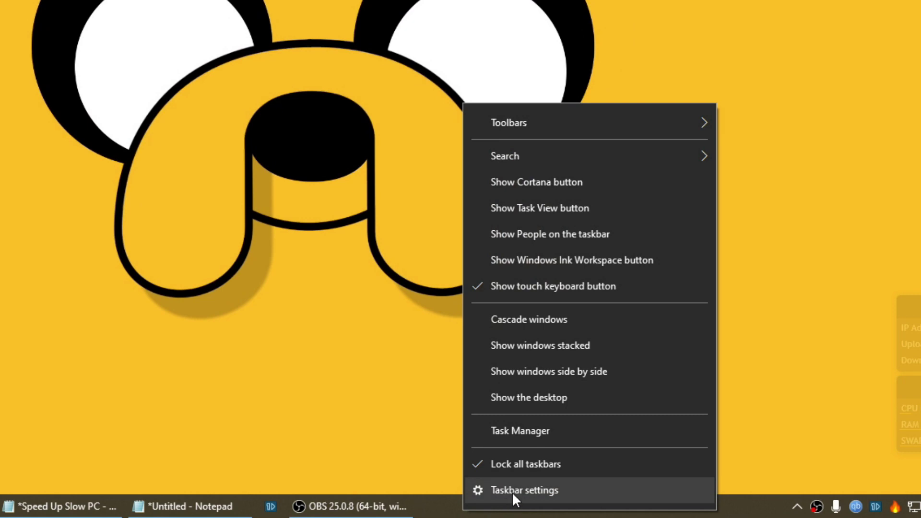
{"action": "left_click", "coordinate": [557, 434]}
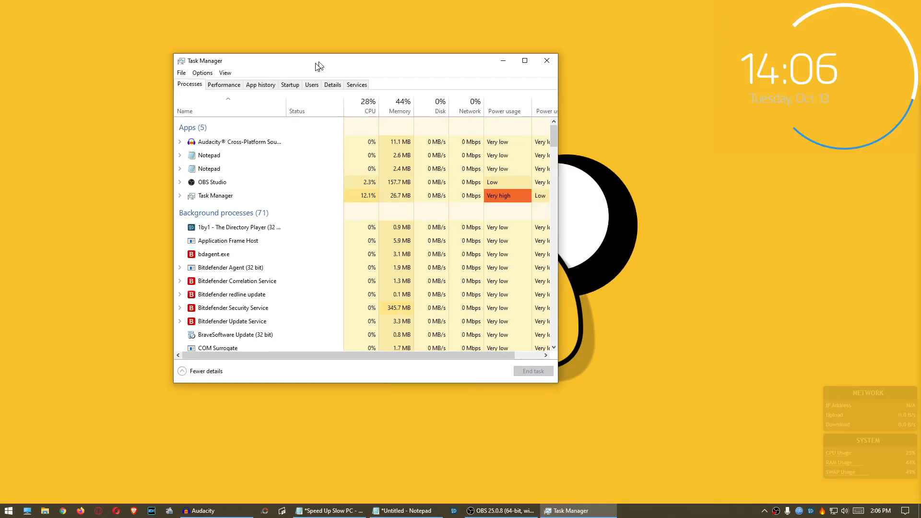
{"action": "left_click_drag", "start_coordinate": [319, 67], "coordinate": [406, 86]}
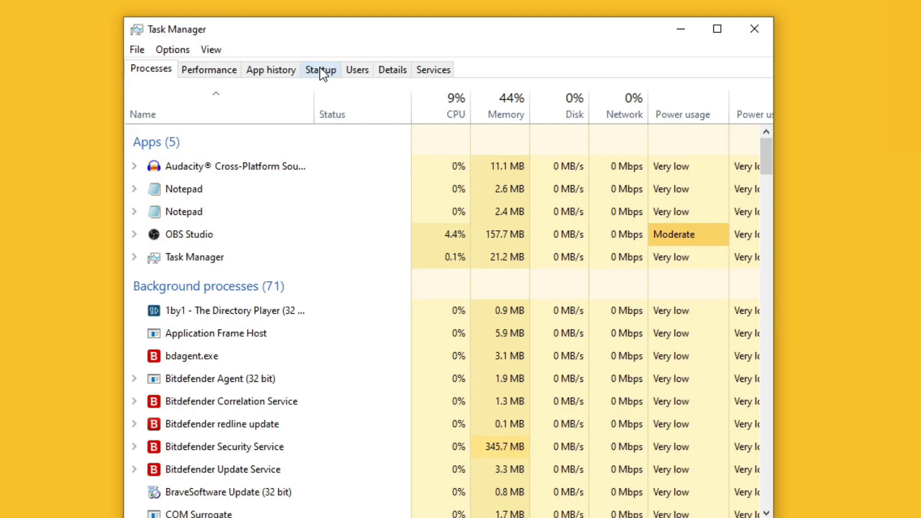
{"action": "left_click", "coordinate": [321, 72]}
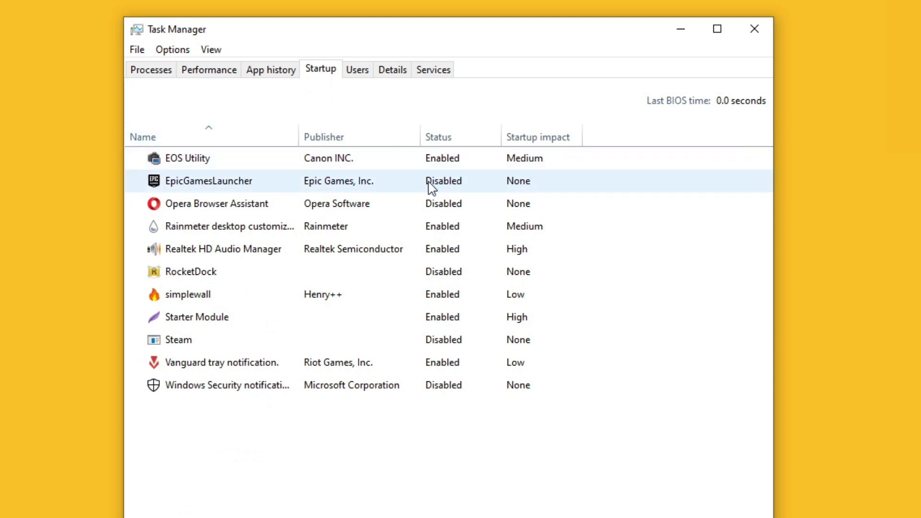
Step: Check the enable and disable options for the EpicGamesLauncher and EOS Utility startup entries, and dismiss them without a change
{"action": "right_click", "coordinate": [443, 183]}
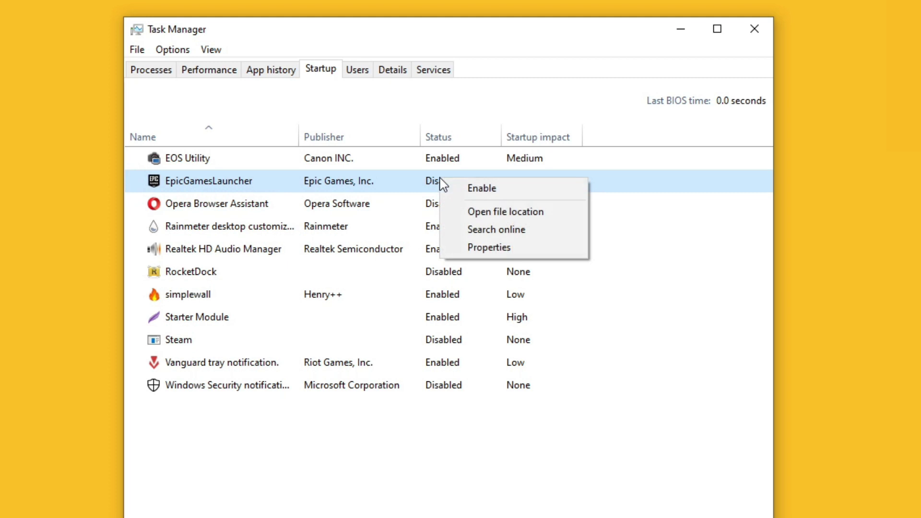
{"action": "right_click", "coordinate": [434, 163]}
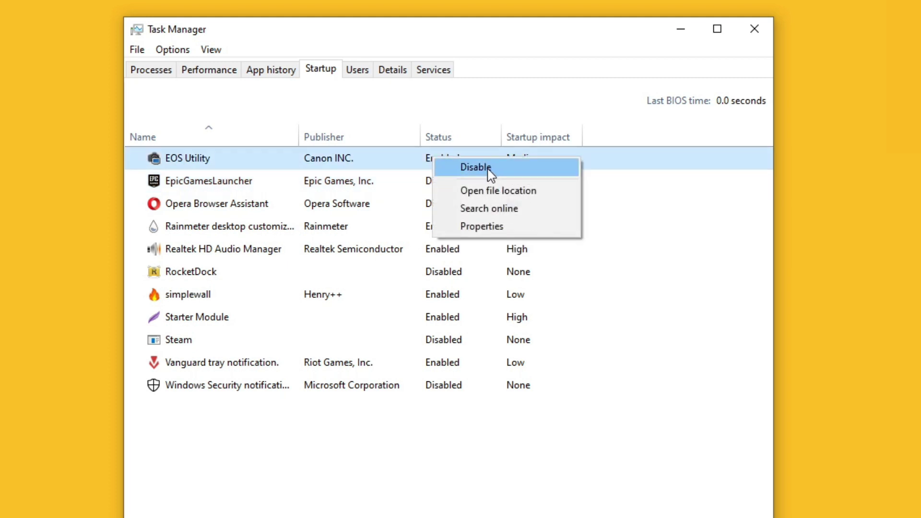
{"action": "left_click", "coordinate": [477, 454]}
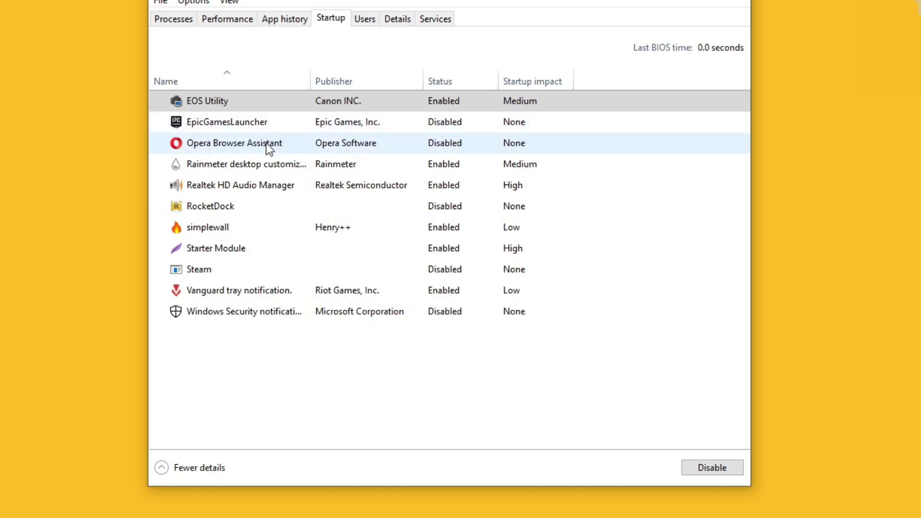
Step: Examine the status and startup impact of Opera Browser Assistant, Steam, the Windows Security notification, EpicGamesLauncher and Rainmeter
{"action": "left_click", "coordinate": [268, 148]}
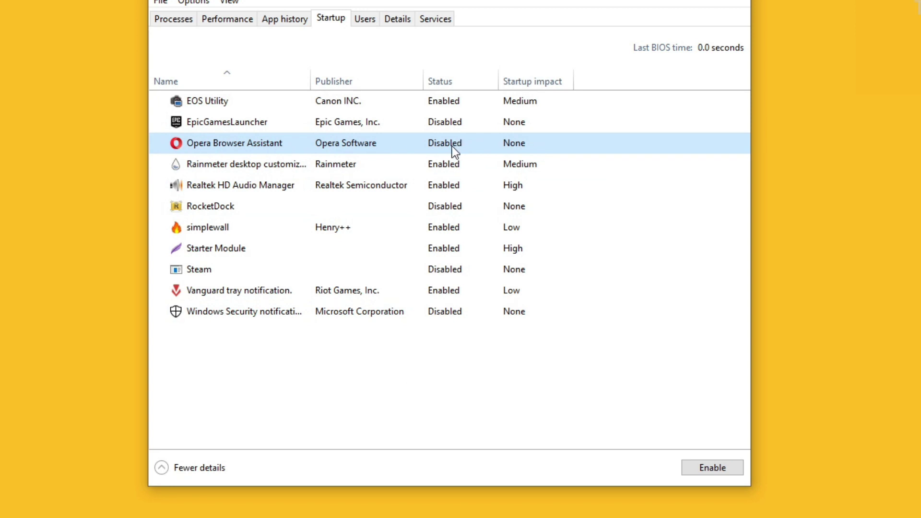
{"action": "left_click", "coordinate": [382, 273]}
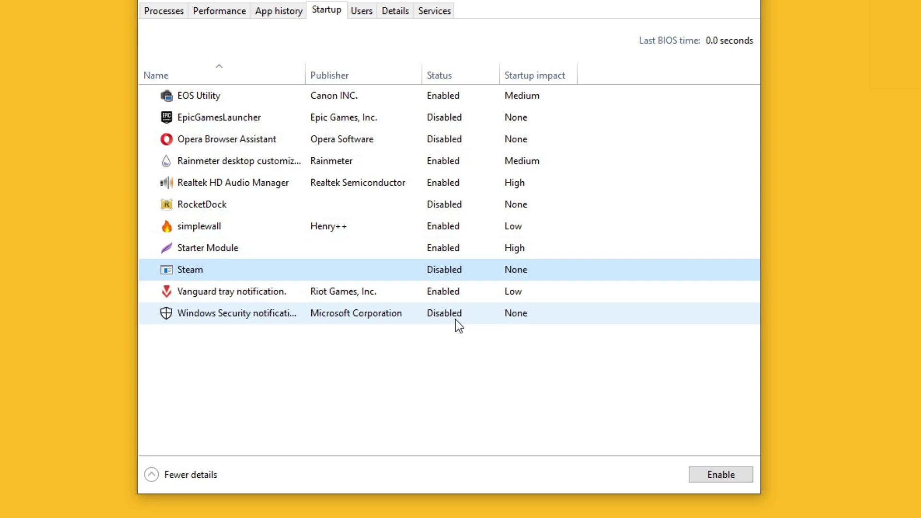
{"action": "left_click", "coordinate": [416, 316]}
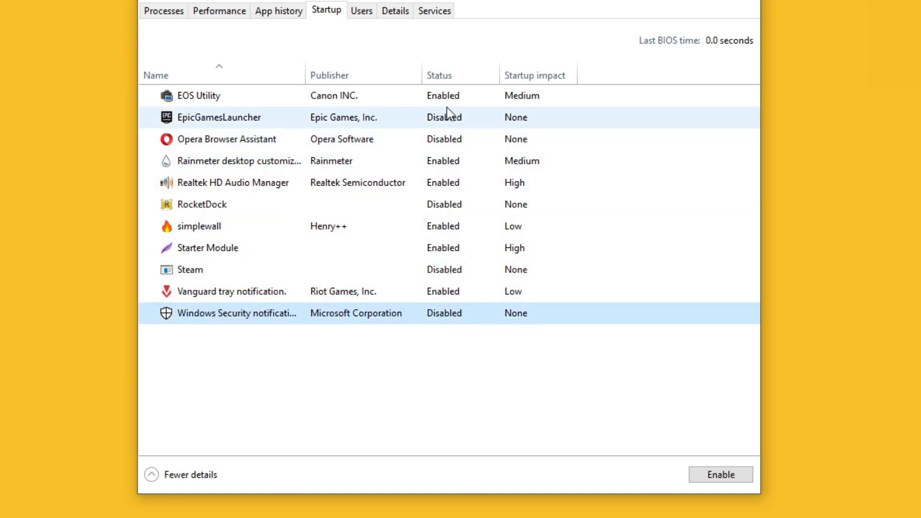
{"action": "left_click", "coordinate": [451, 120]}
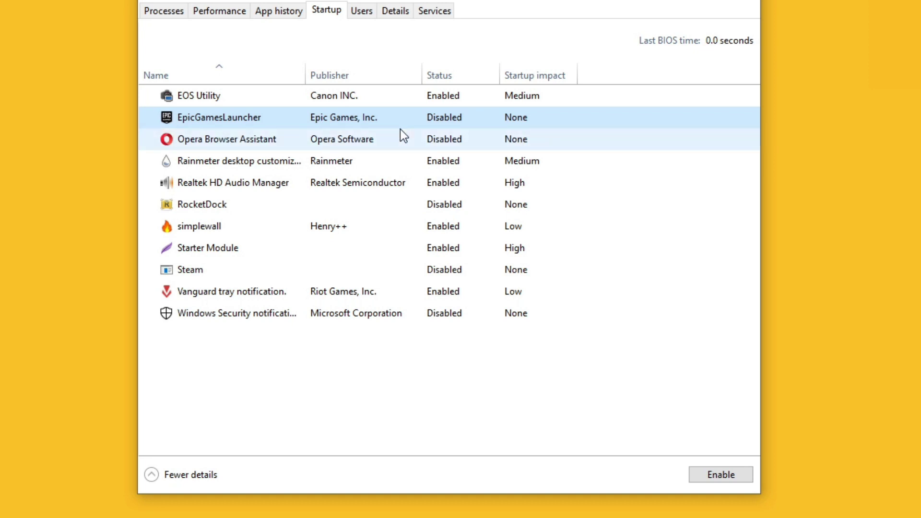
{"action": "left_click", "coordinate": [331, 183]}
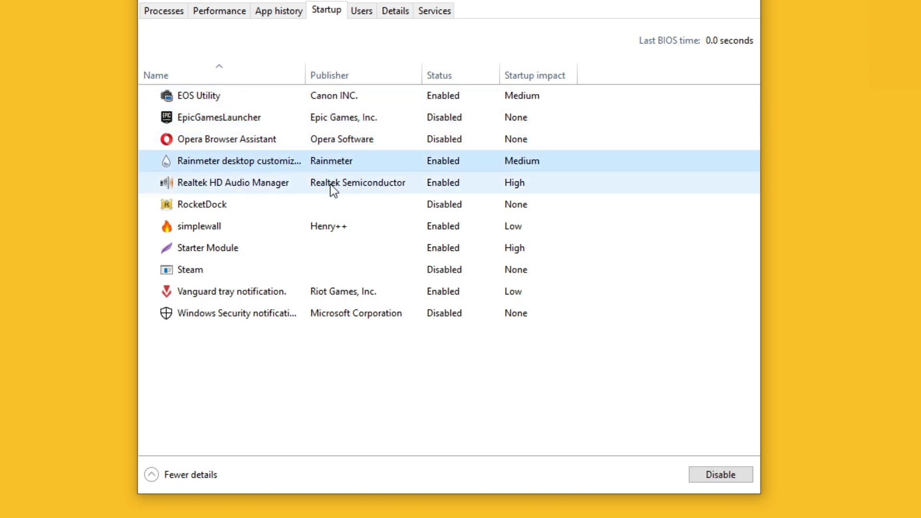